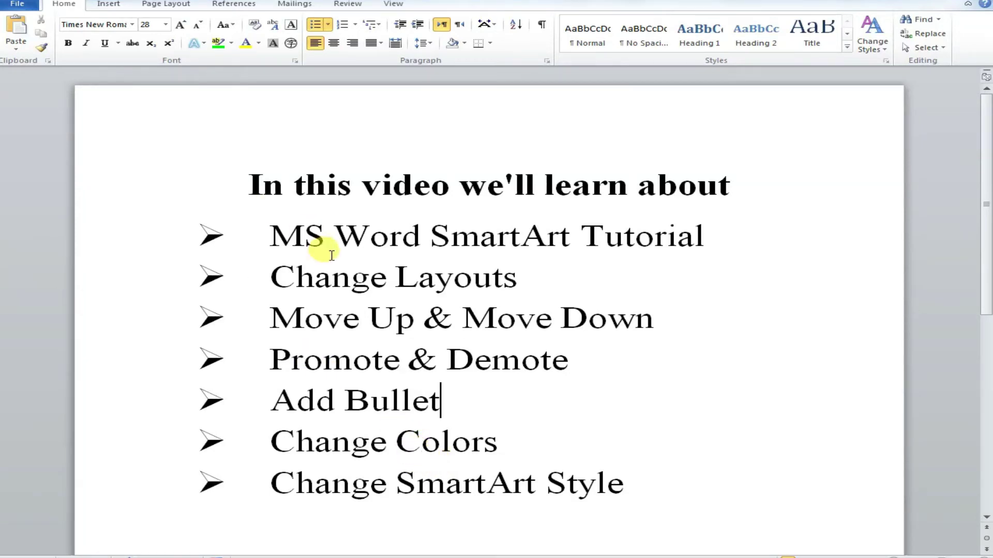
Step: Copy the 'MS Word SmartArt Tutorial' title line from the outline into Document5
triple_click(327, 236)
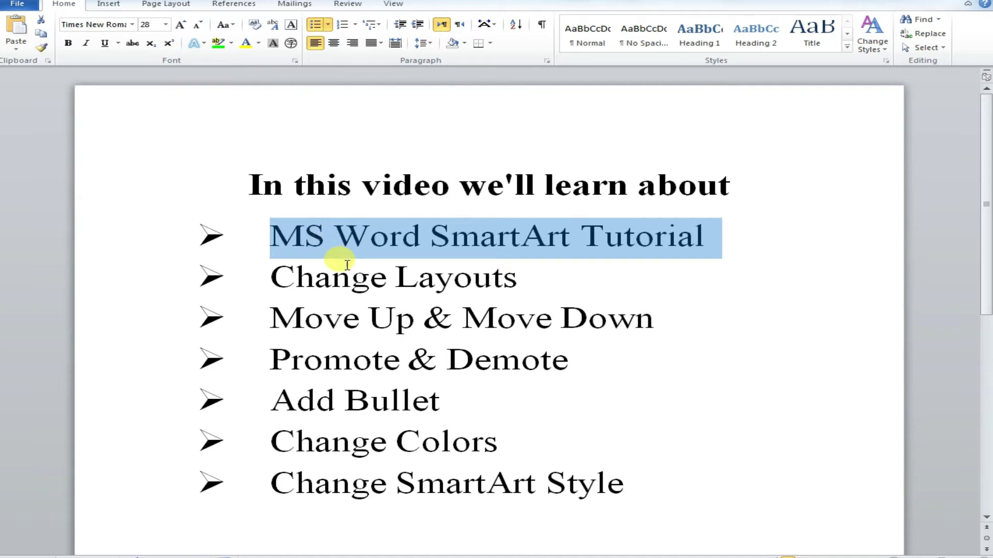
key("ctrl+c")
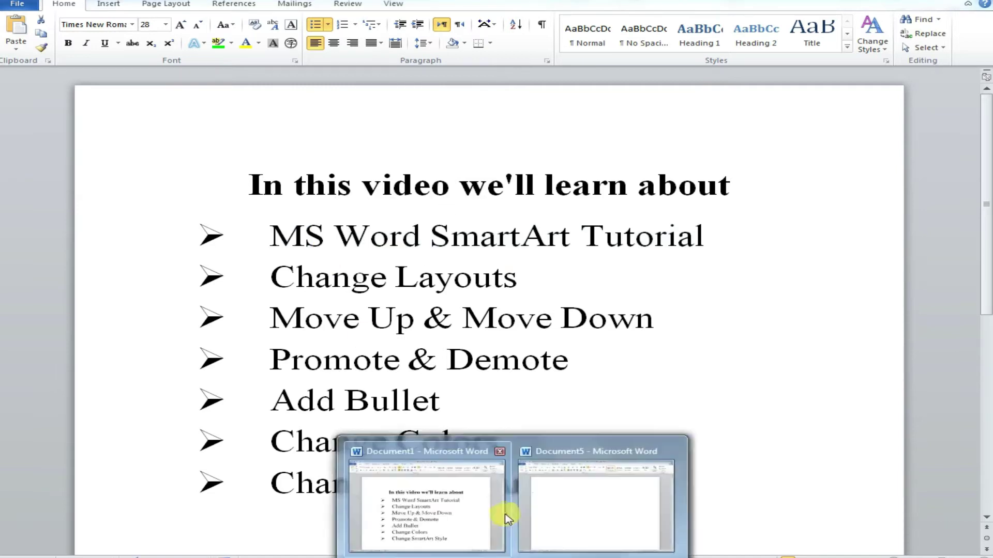
left_click(568, 507)
key("ctrl+v")
Step: Remove the pasted title's bullet, centre it, and start a new line below
left_click(272, 184)
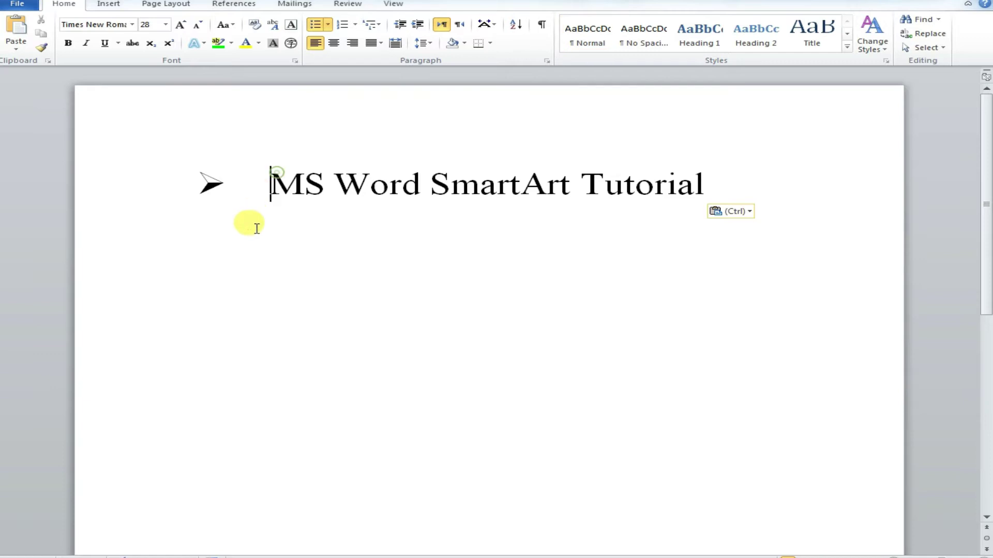
key("BackSpace")
left_click(333, 42)
left_click(778, 174)
key("Return")
key("Return")
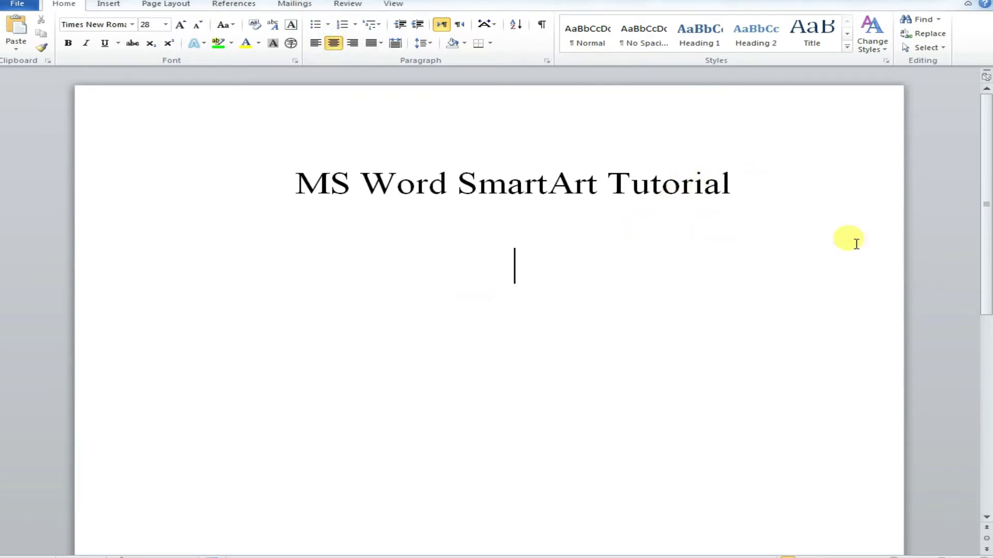
scroll(986, 246, "down", 1)
left_click_drag(986, 246, 986, 250)
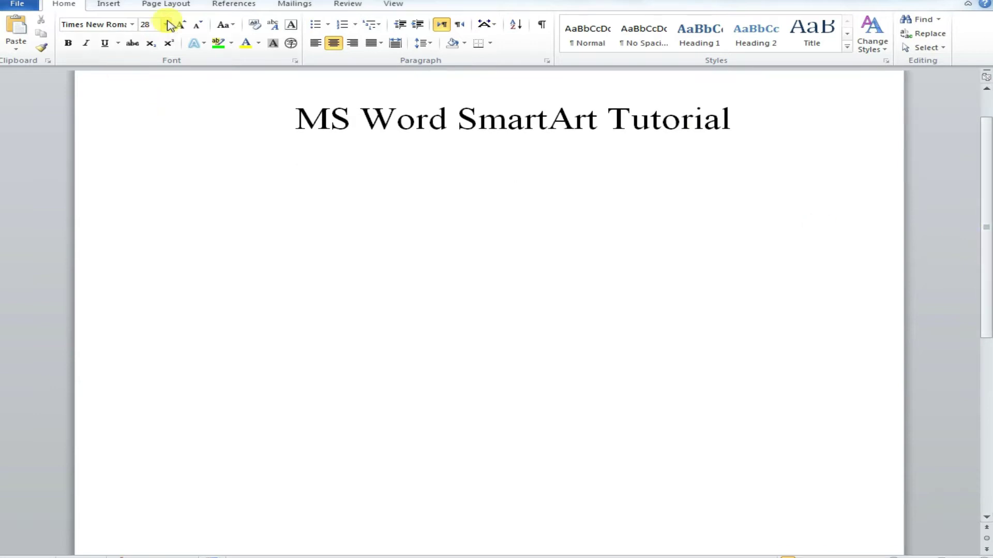
Step: Open the SmartArt chooser and browse the List through Picture layout categories
left_click(109, 4)
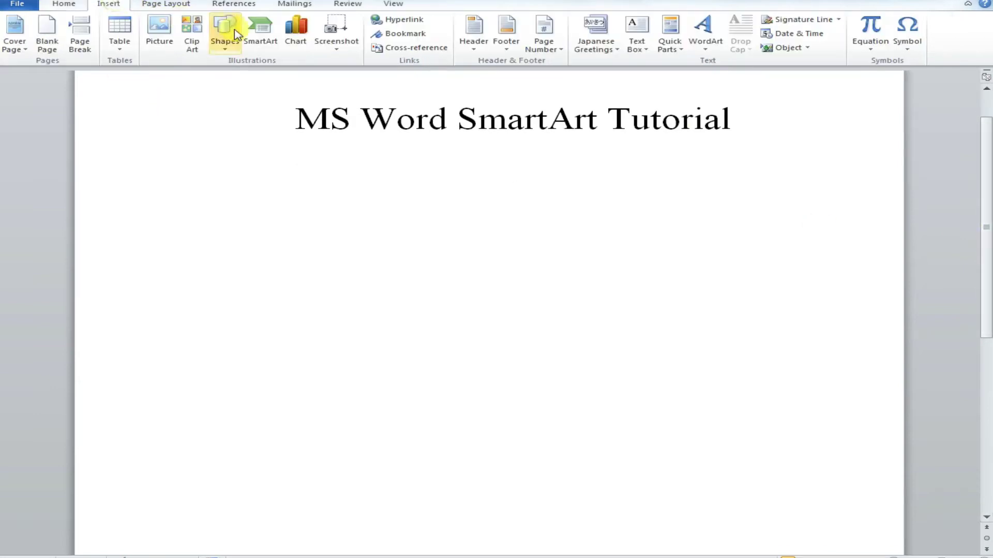
left_click(263, 49)
left_click_drag(400, 159, 390, 209)
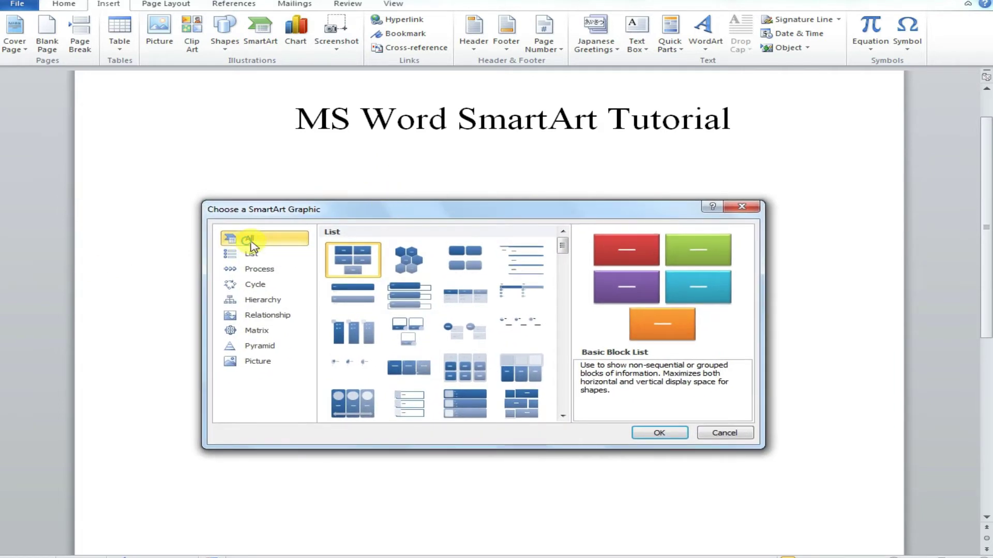
left_click_drag(562, 246, 562, 402)
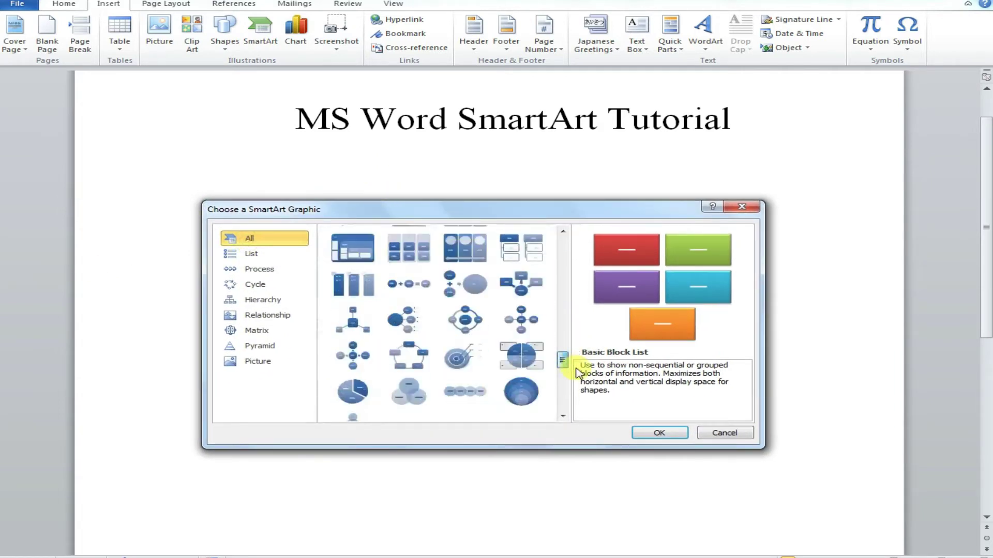
left_click(253, 254)
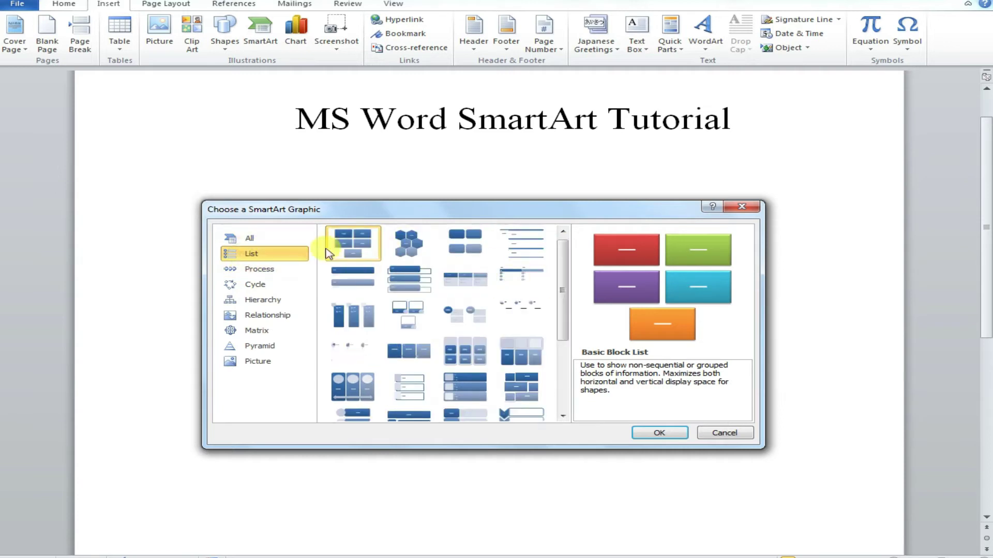
left_click(280, 273)
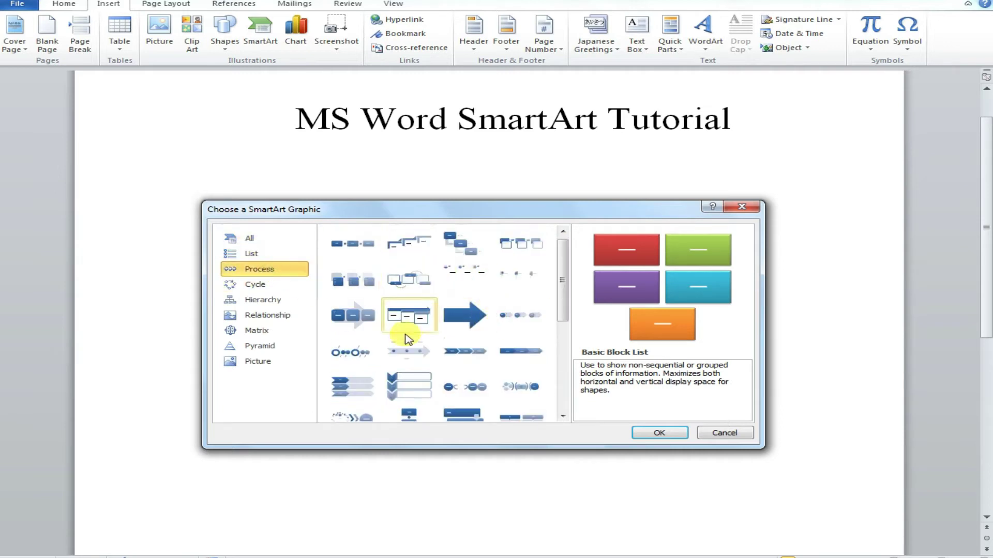
left_click(260, 285)
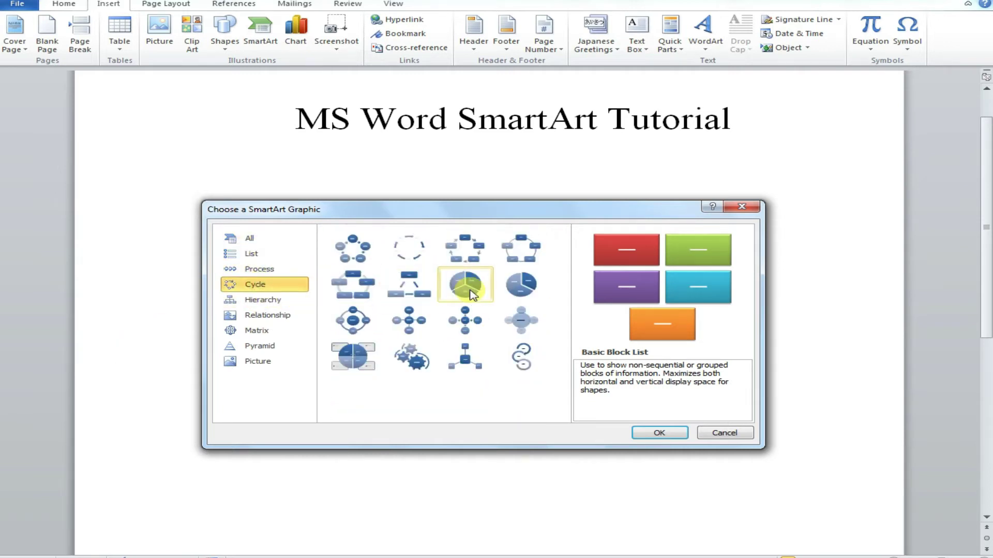
left_click(263, 300)
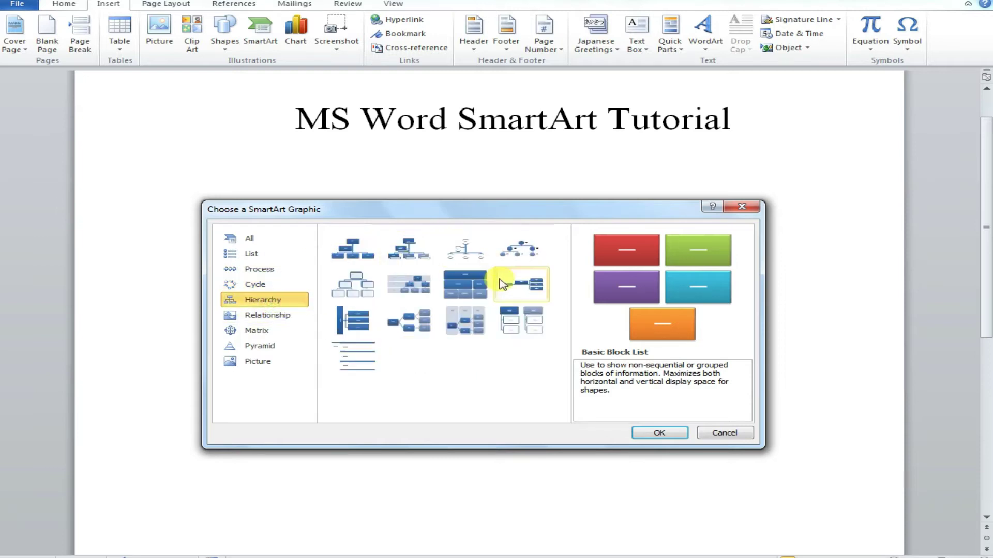
left_click(227, 316)
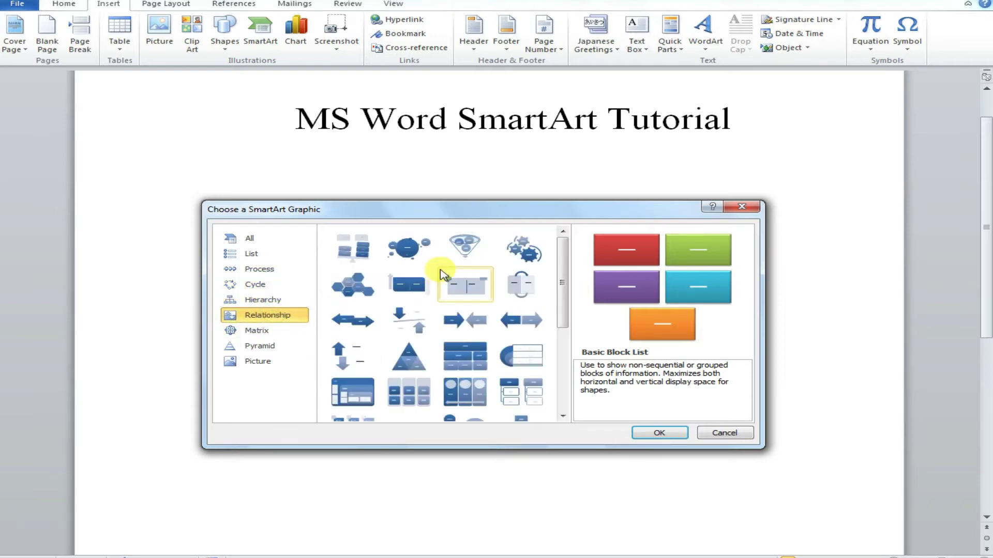
left_click(260, 333)
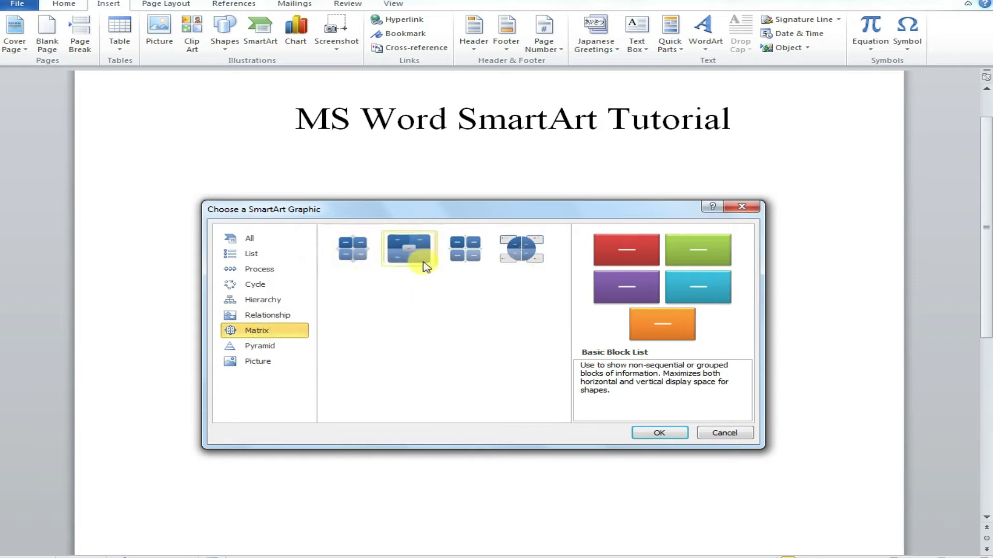
left_click(254, 349)
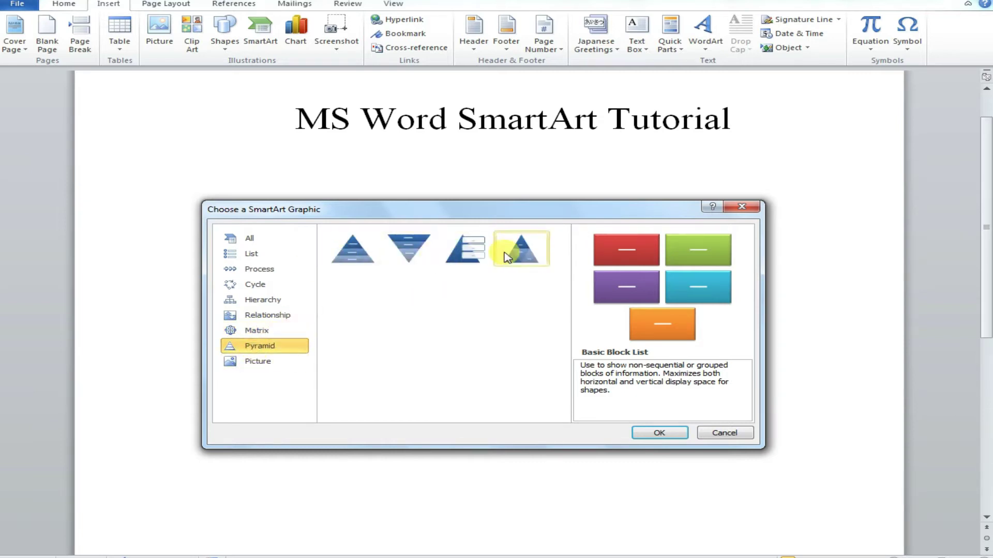
left_click(251, 365)
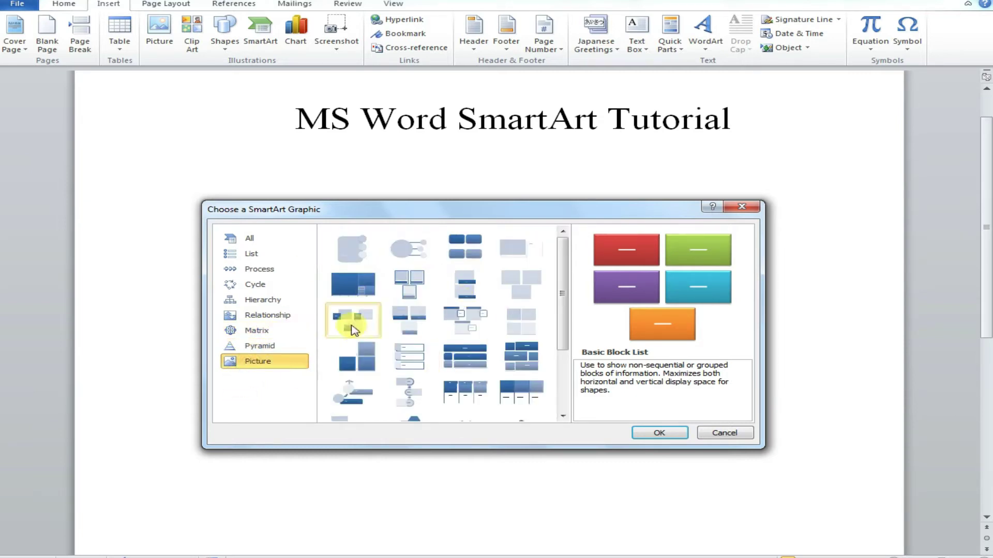
Step: Pick Step Down Process from the Process category and insert it
left_click(260, 289)
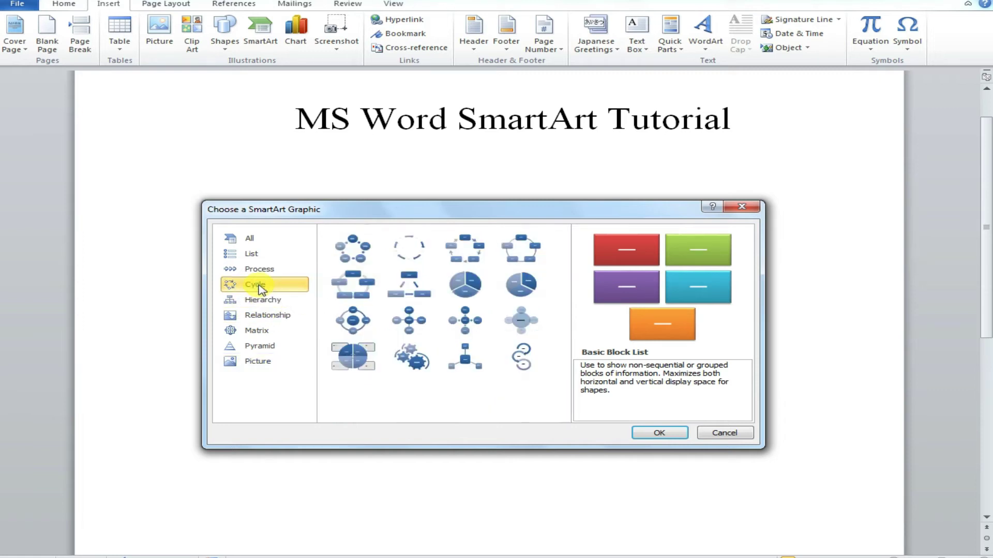
left_click(259, 269)
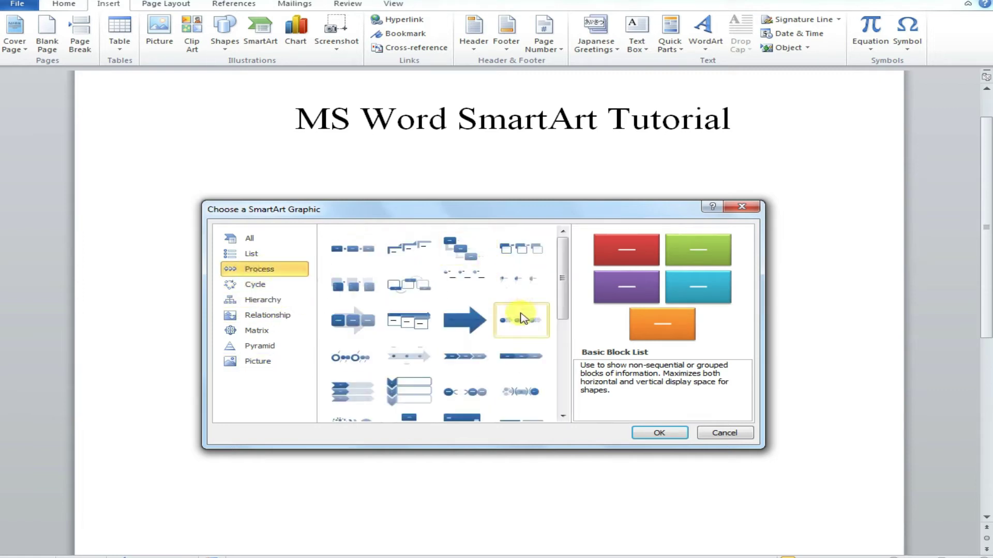
left_click(458, 256)
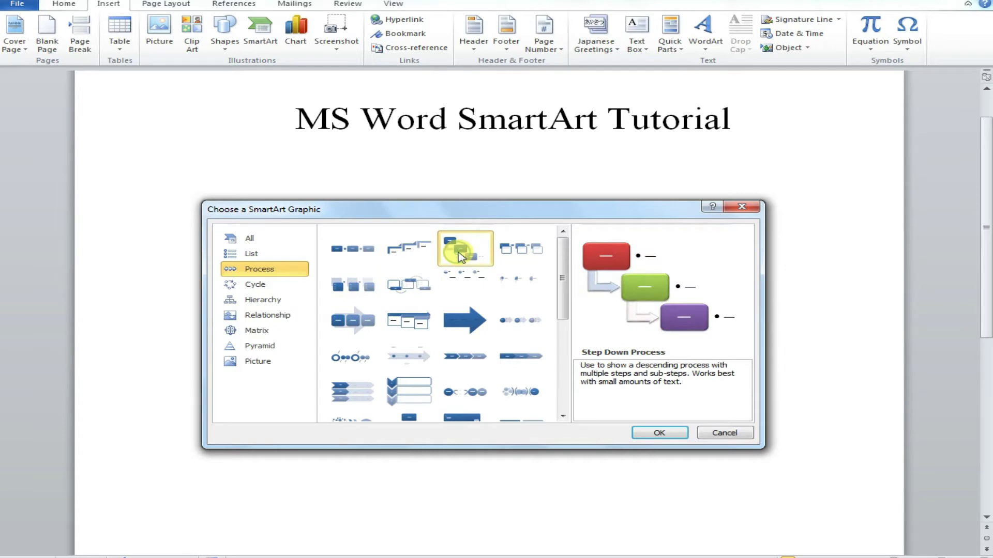
left_click(660, 433)
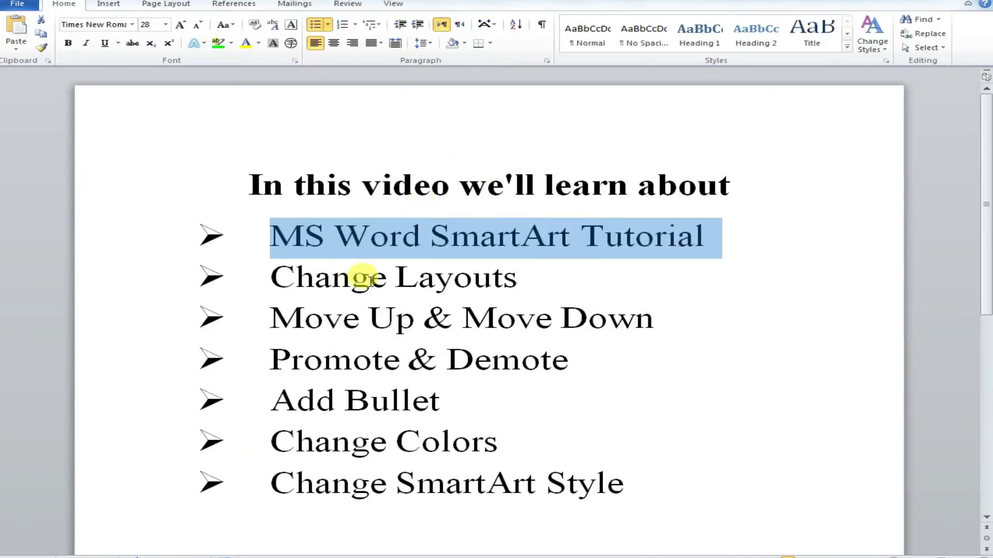
Step: Select the Change Layouts topic in the outline and expand the full SmartArt layouts list
triple_click(305, 278)
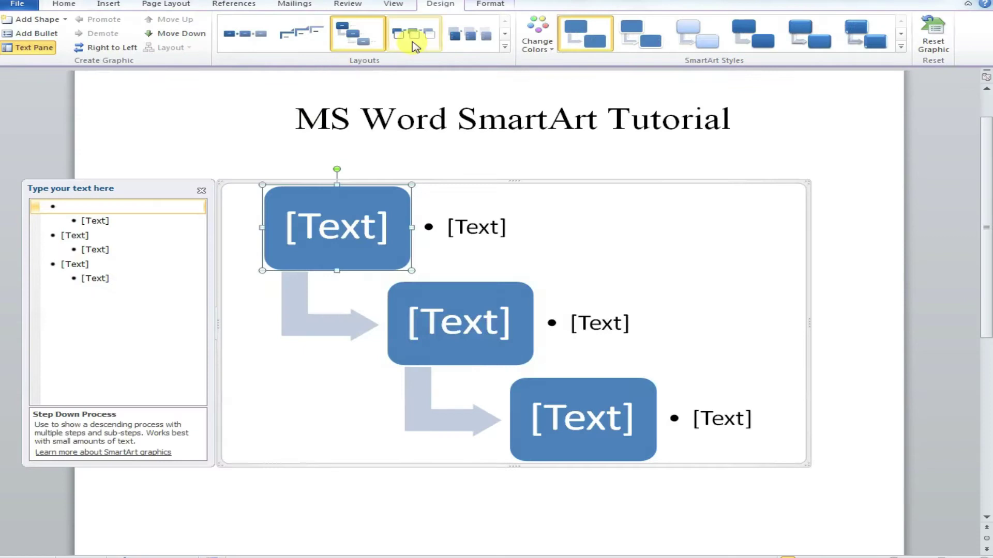
left_click(504, 49)
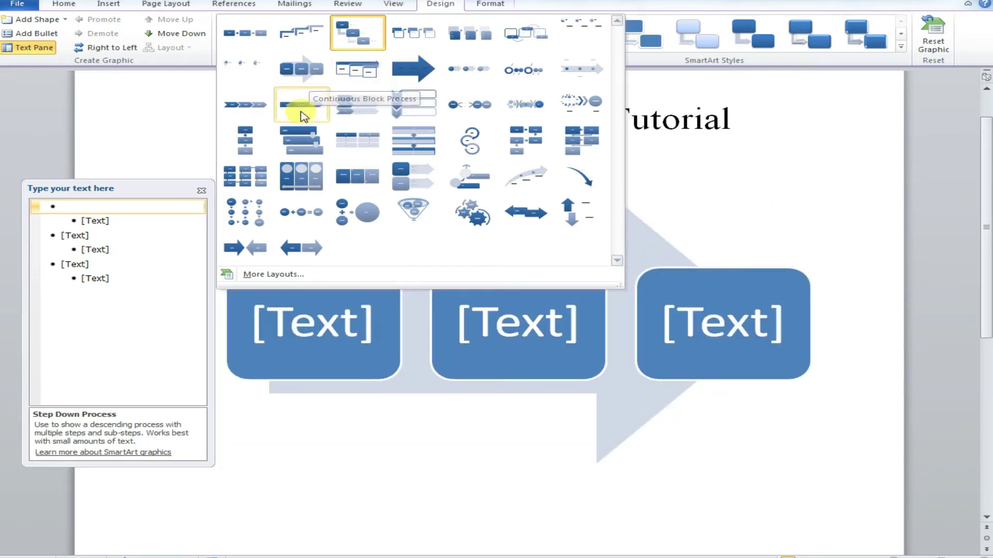
Step: Close the layout list and mark the Move Up & Move Down topic in the outline
left_click(686, 284)
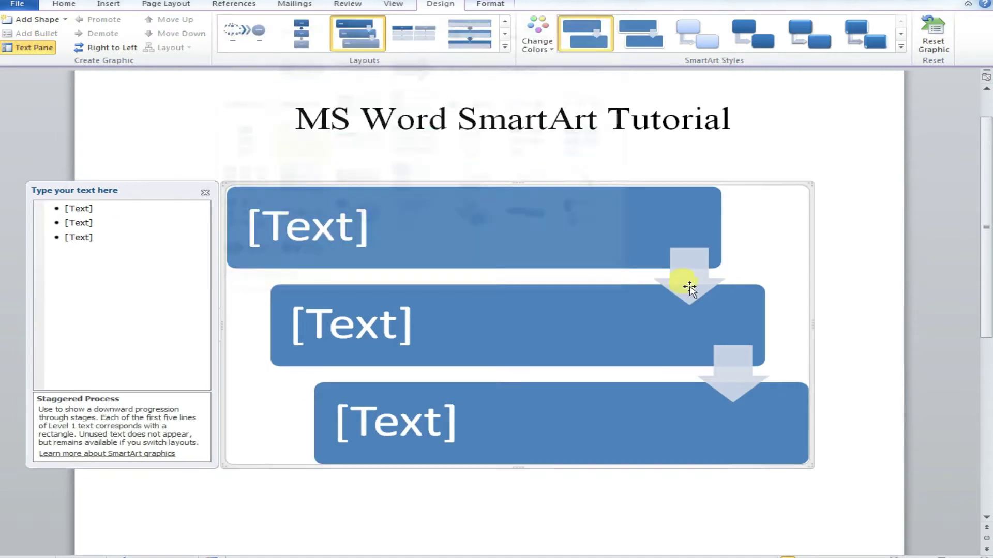
key("alt+Tab")
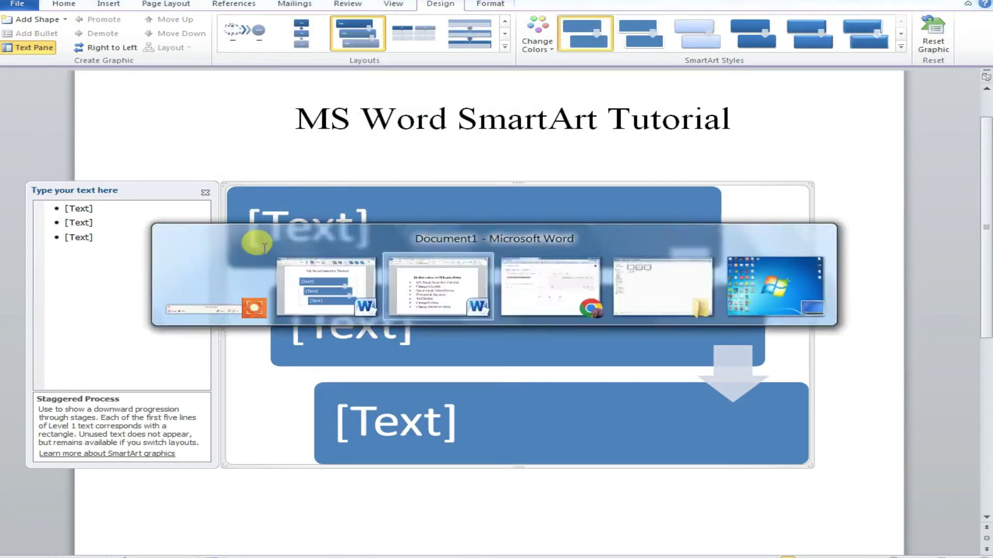
left_click_drag(309, 325, 673, 331)
left_click(416, 313)
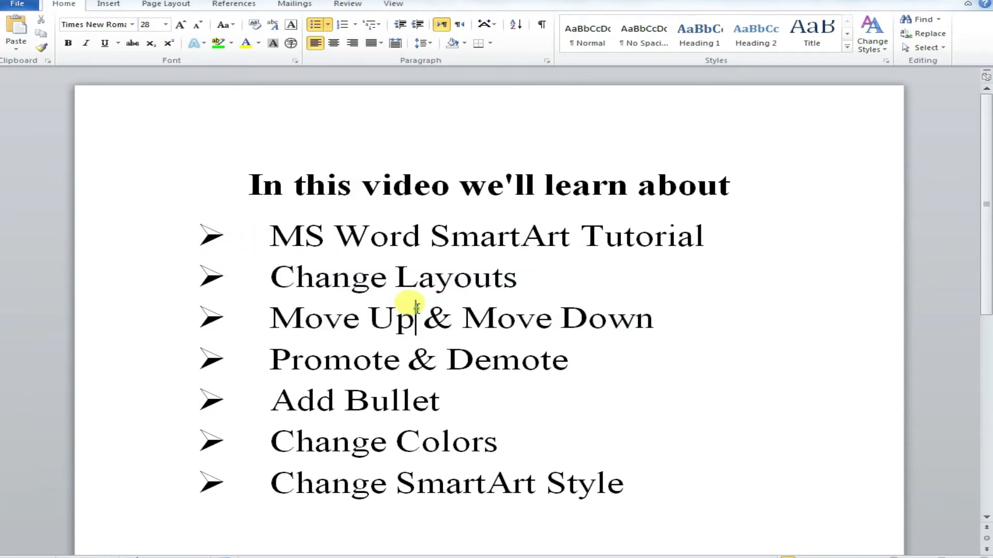
key("alt+Tab")
Step: Fill the three shapes with Pakistan, India and Turkey, then deselect the diagram
left_click(319, 233)
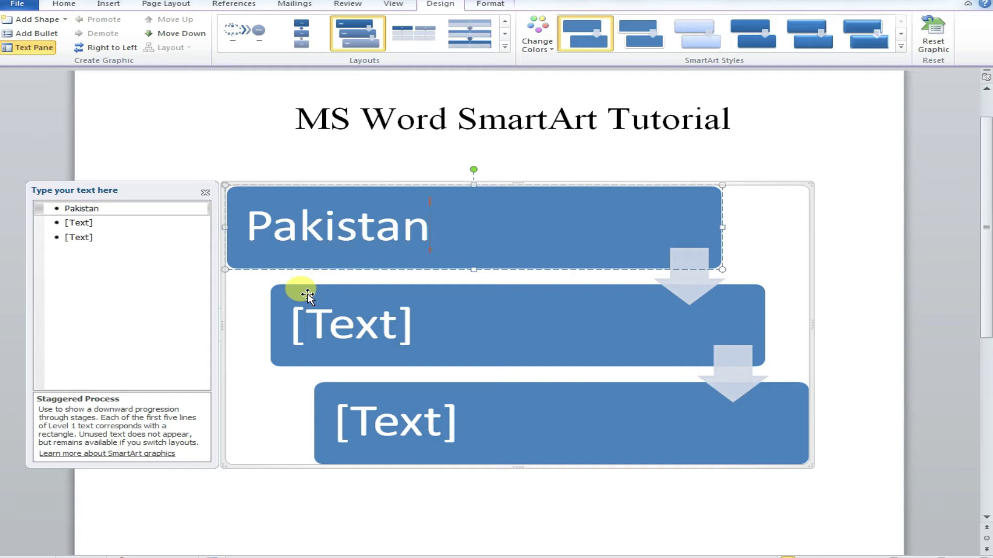
left_click(335, 337)
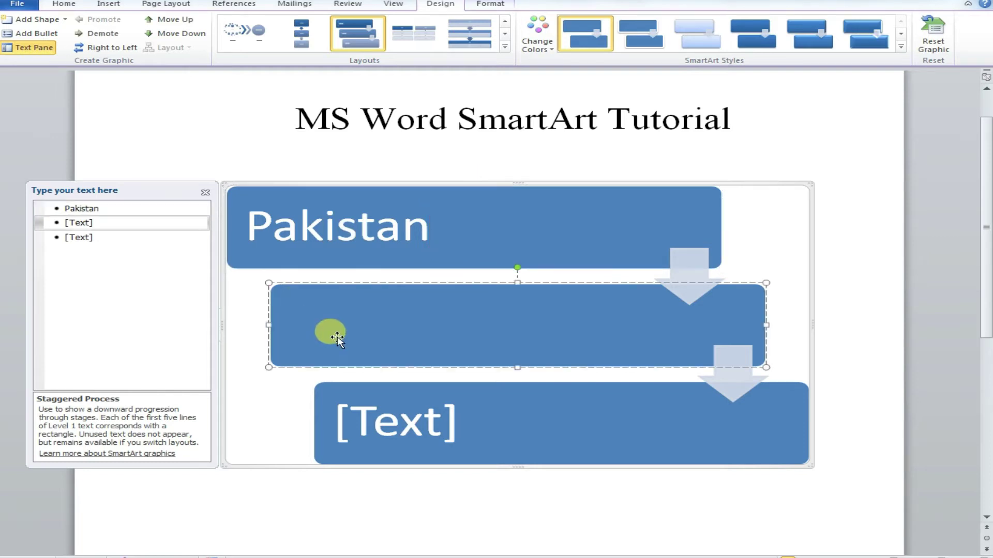
type("India")
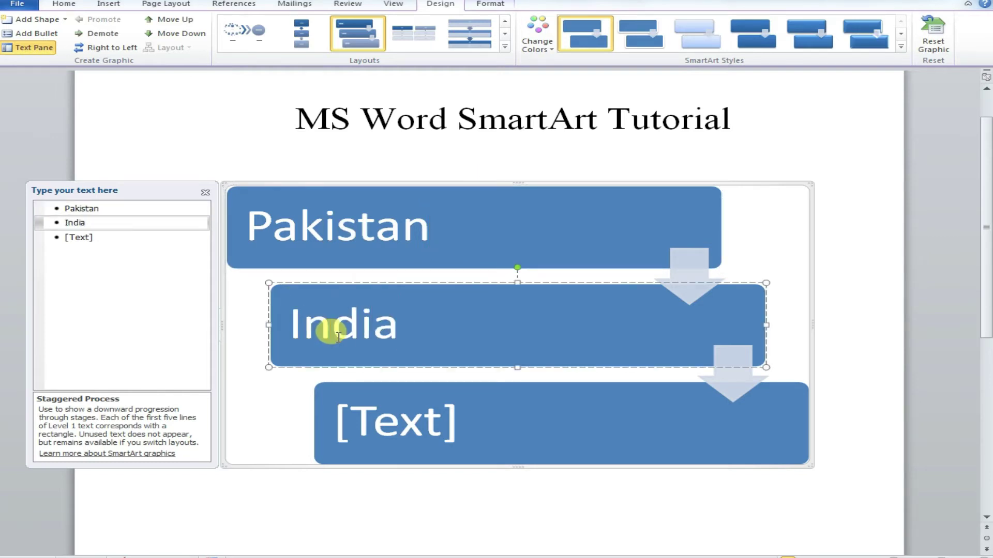
left_click(401, 417)
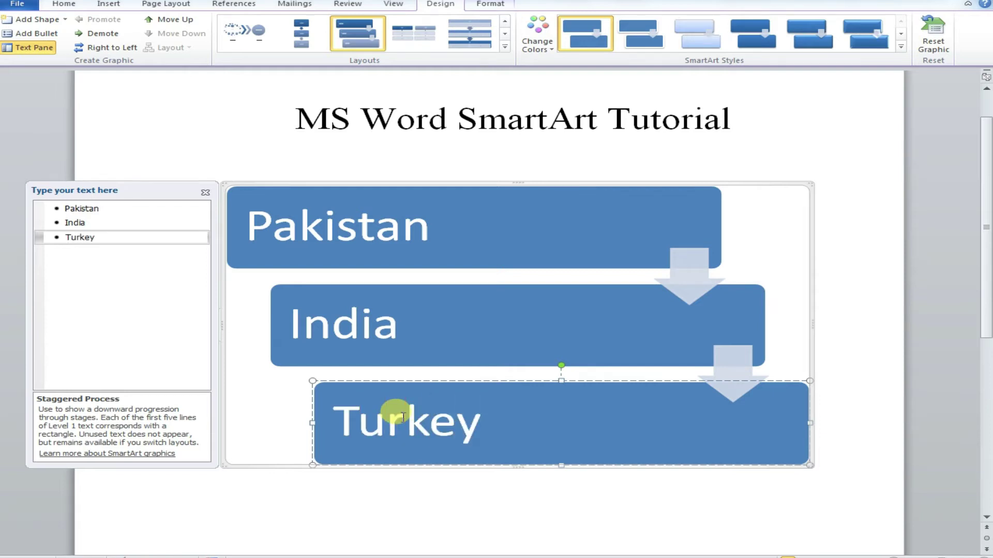
left_click(535, 513)
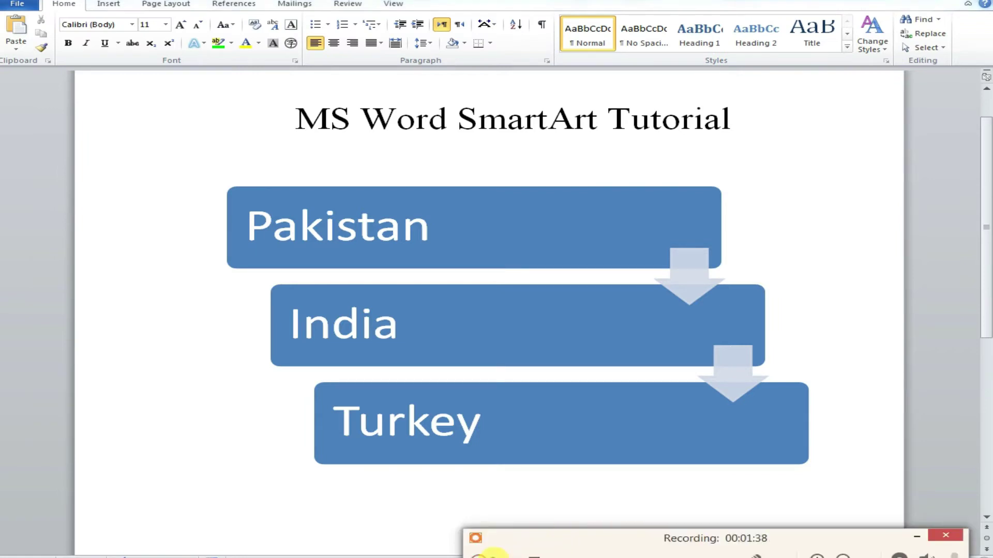
Step: Mark the Move Up & Move Down topic and move Pakistan to the bottom of the diagram
left_click(433, 421)
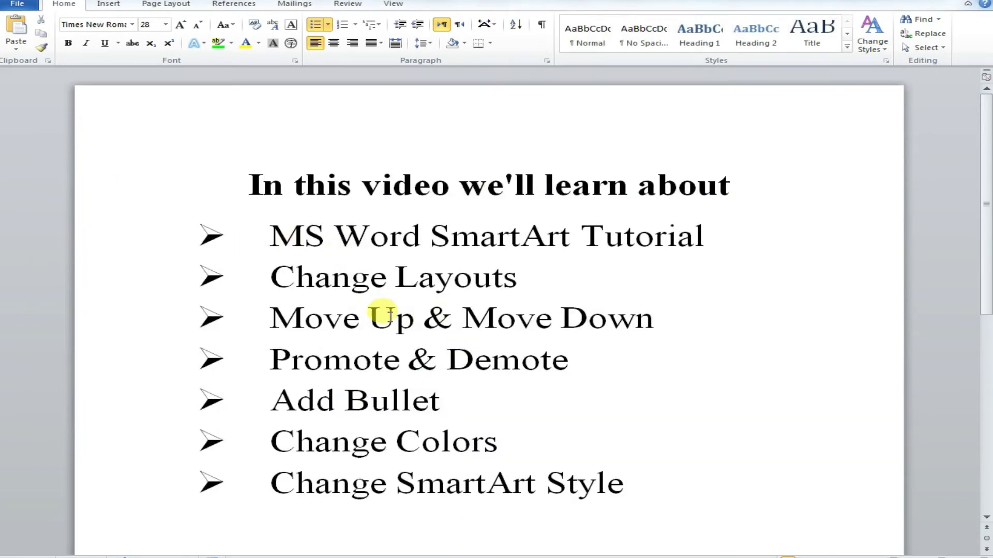
left_click_drag(290, 310, 571, 317)
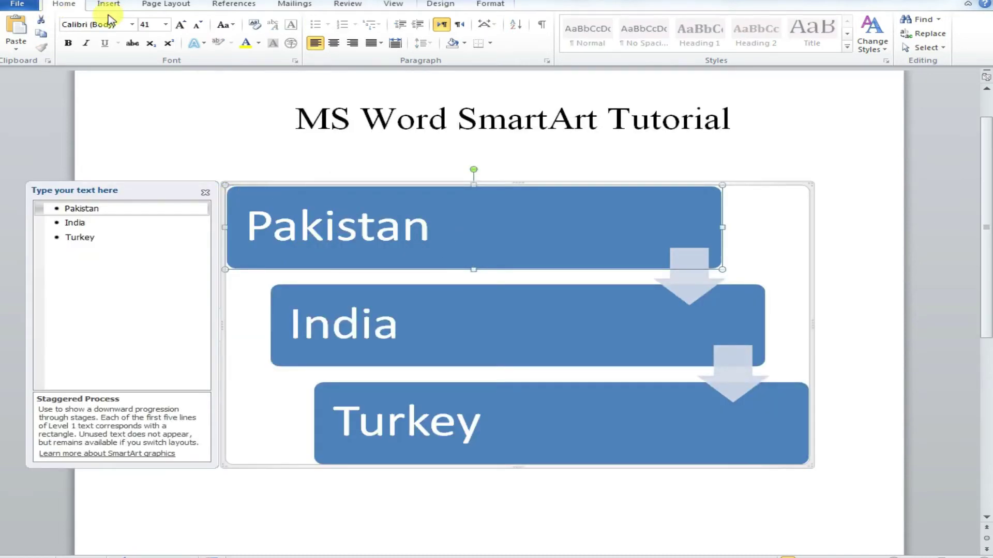
left_click(336, 187)
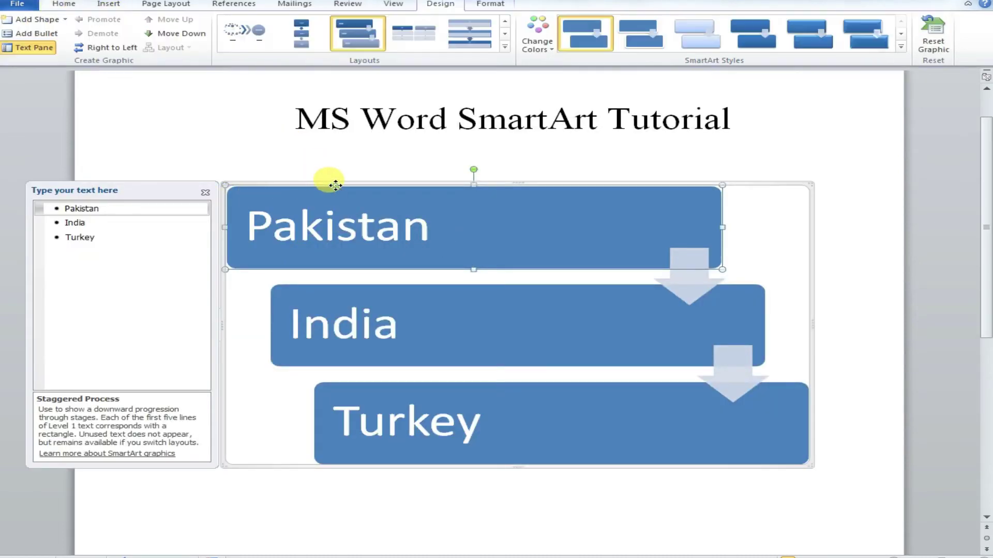
left_click(185, 36)
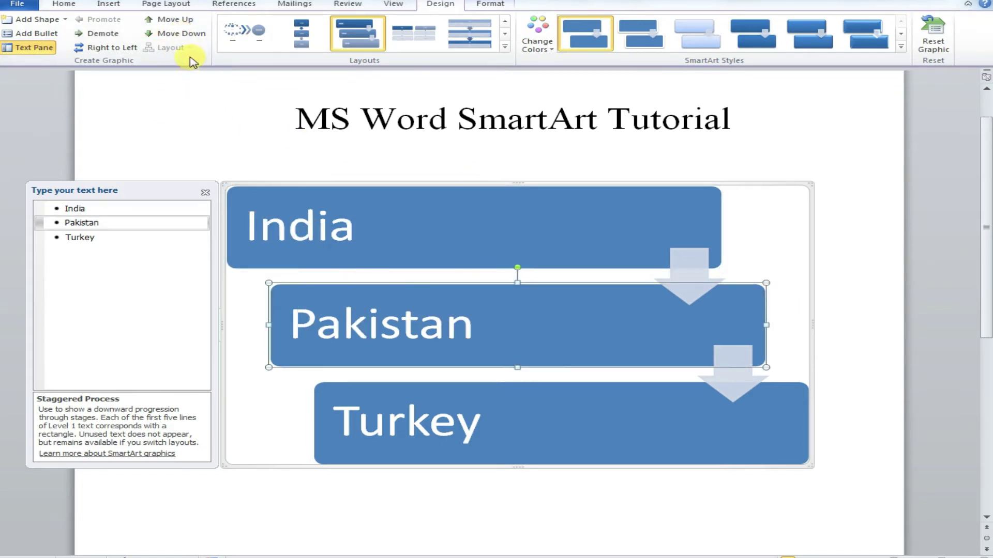
left_click(178, 33)
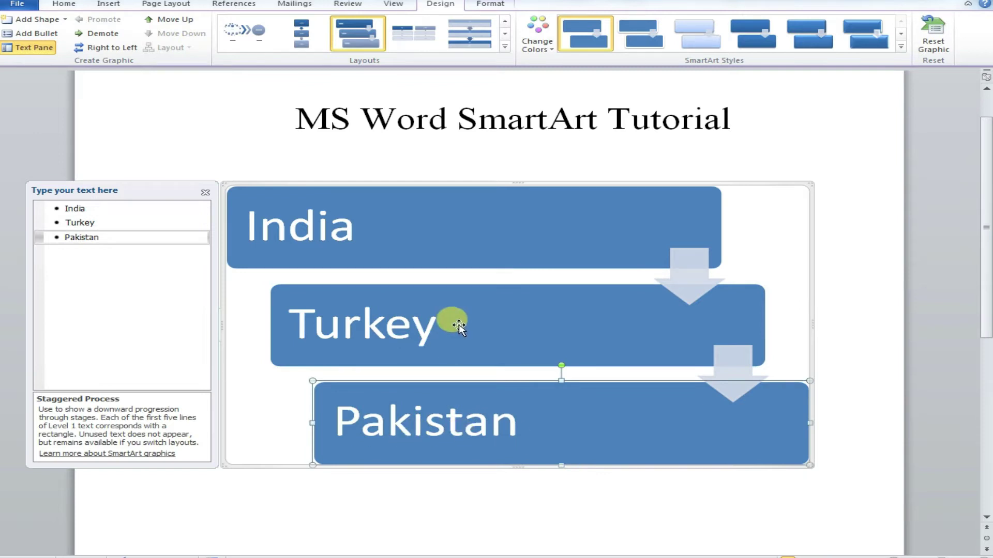
Step: Move Turkey up and Pakistan back to the top, giving Pakistan, Turkey, India
left_click(458, 325)
left_click(173, 20)
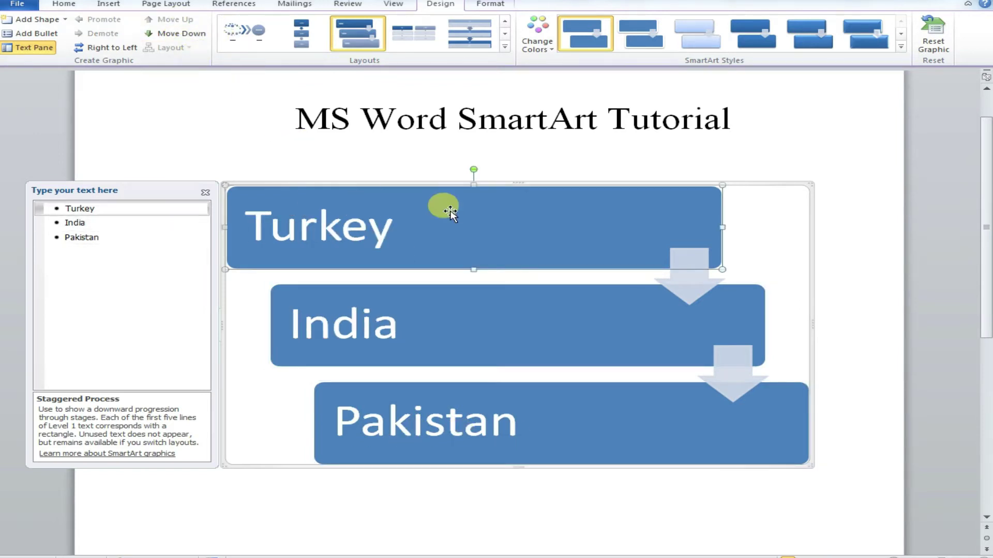
left_click(425, 420)
left_click(189, 21)
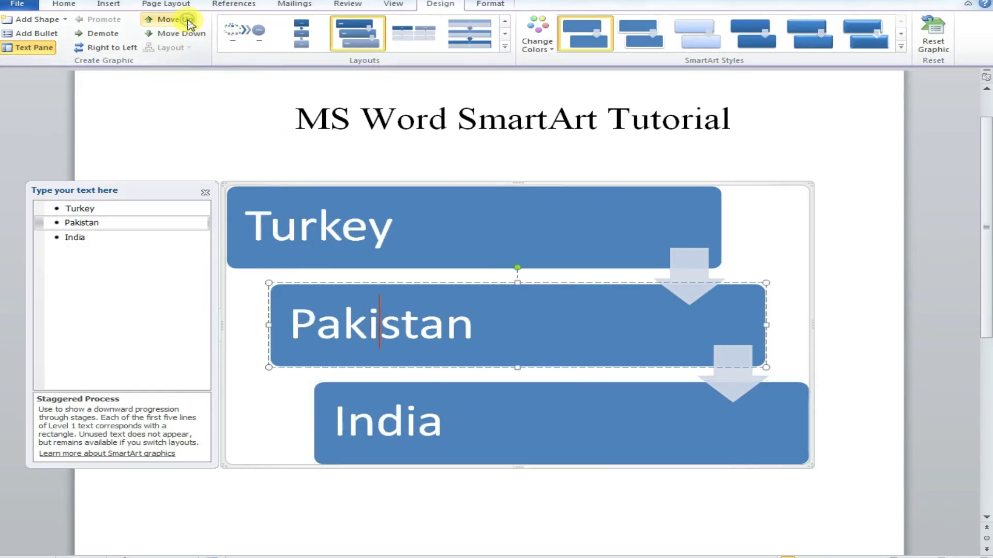
left_click(188, 22)
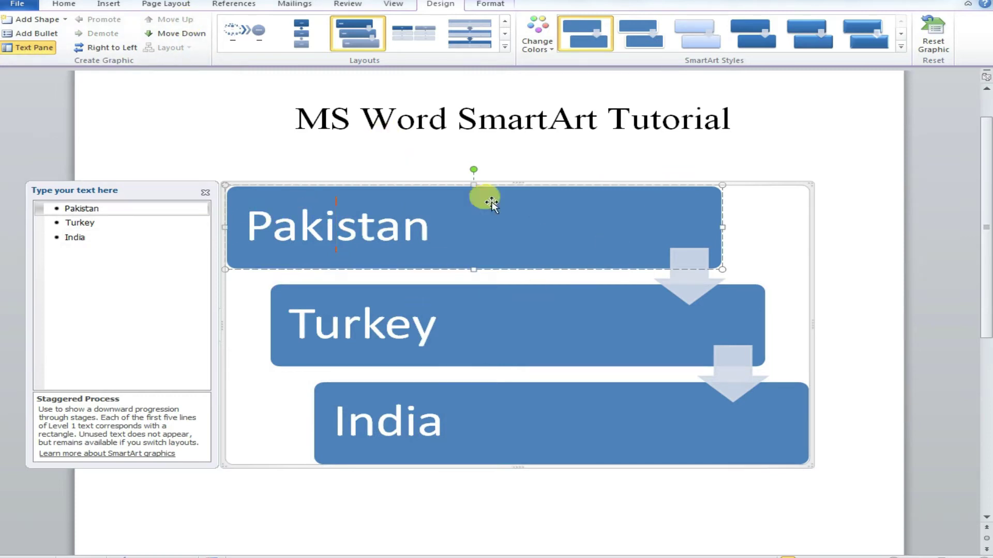
left_click(433, 525)
left_click(415, 226)
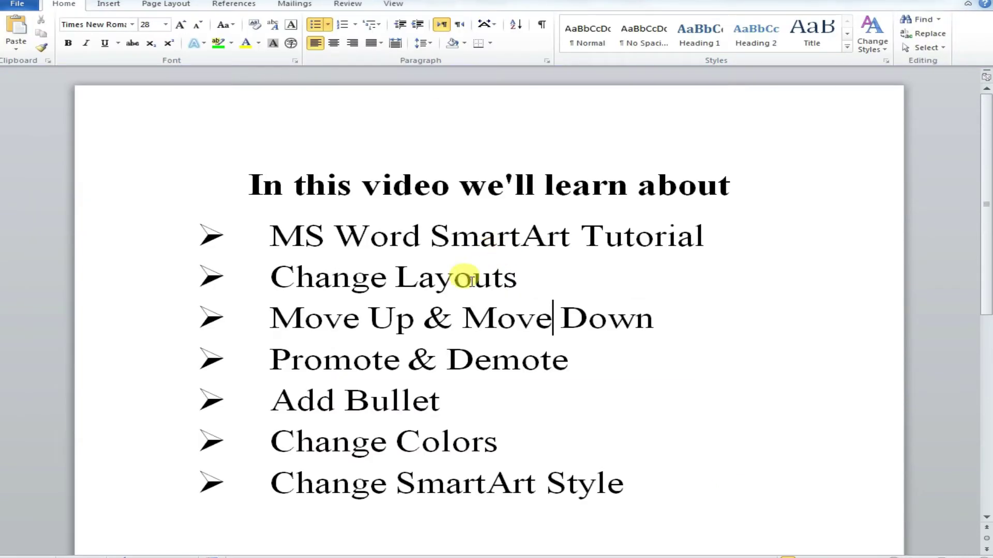
Step: Mark the Promote & Demote topic and demote Turkey to a sub-point under Pakistan
double_click(380, 362)
left_click_drag(282, 362, 410, 377)
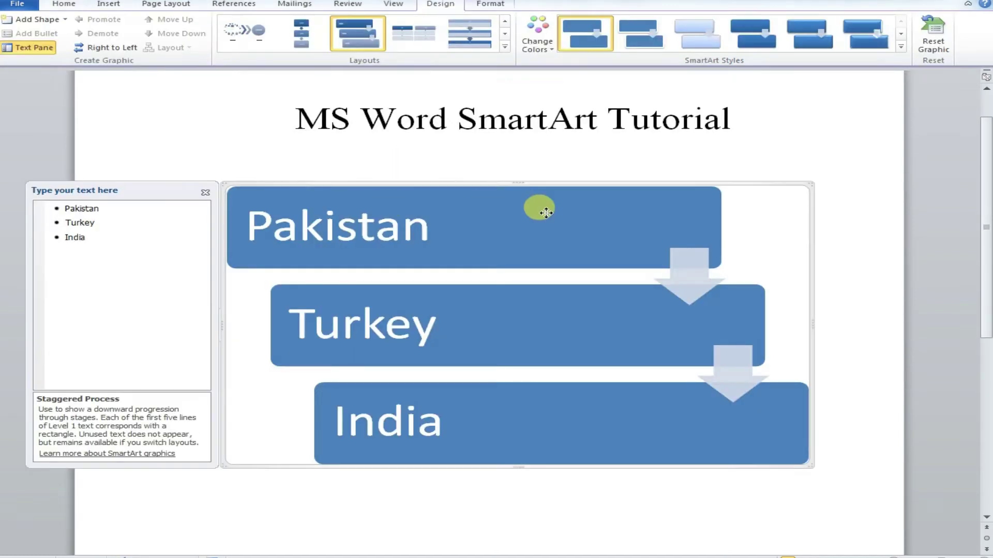
left_click(546, 213)
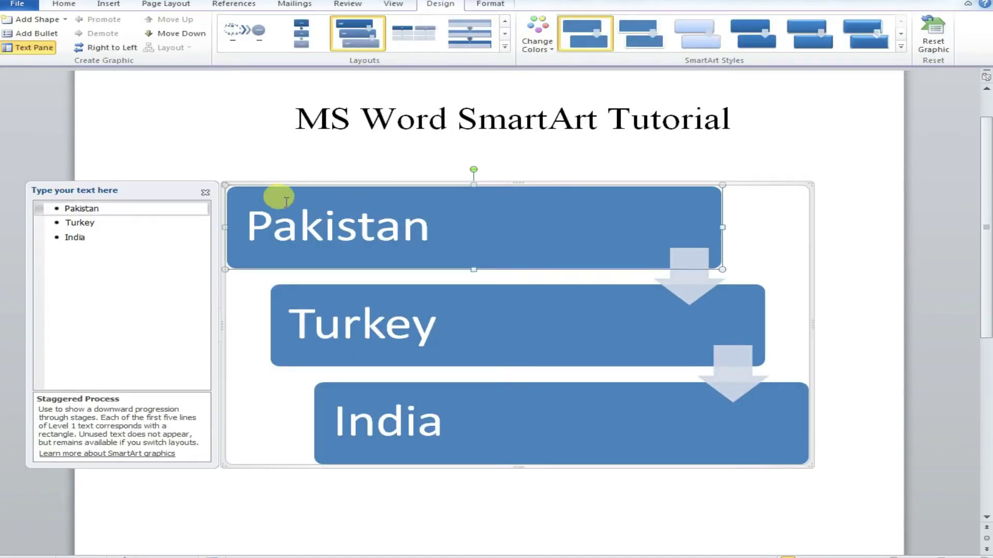
left_click(424, 189)
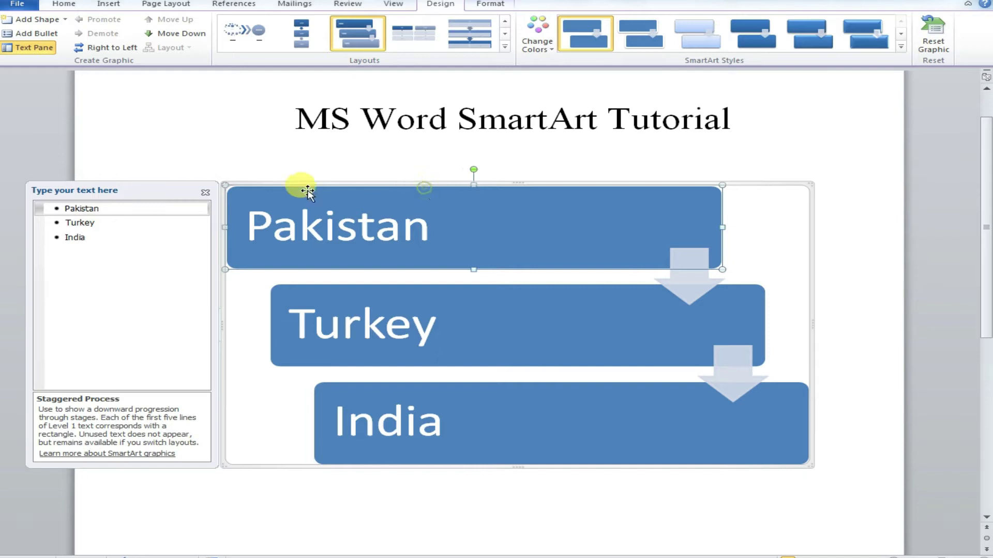
left_click(91, 224)
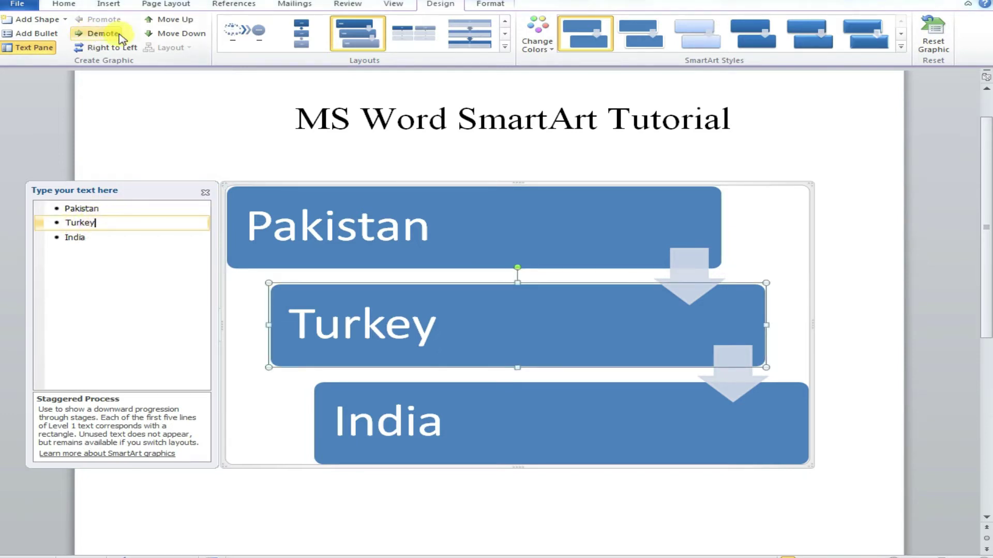
left_click(100, 33)
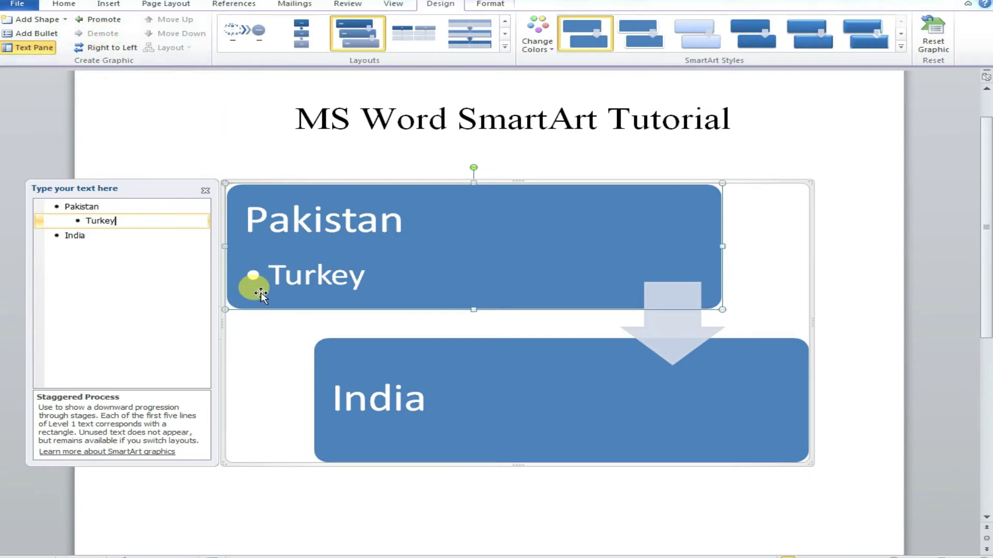
left_click(129, 235)
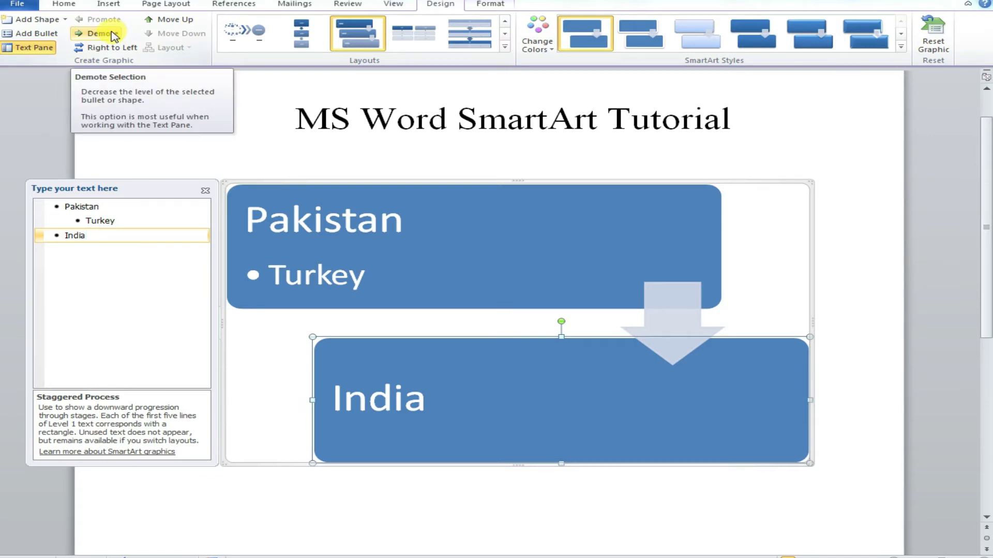
Step: Replace Turkey with Punjab and add Sindh, KPK and Balochistan sub-points below it
left_click(296, 272)
left_click_drag(299, 274, 376, 278)
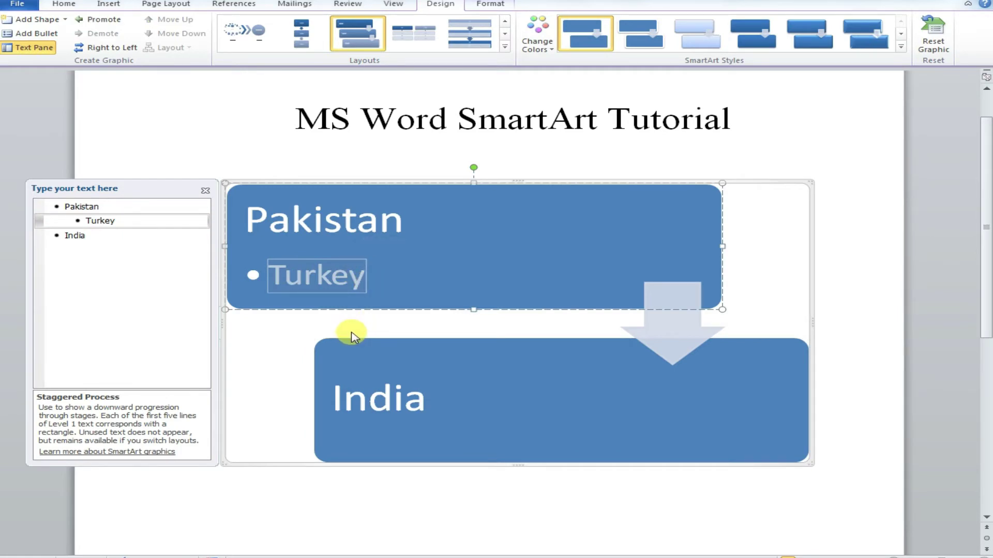
type("Punja")
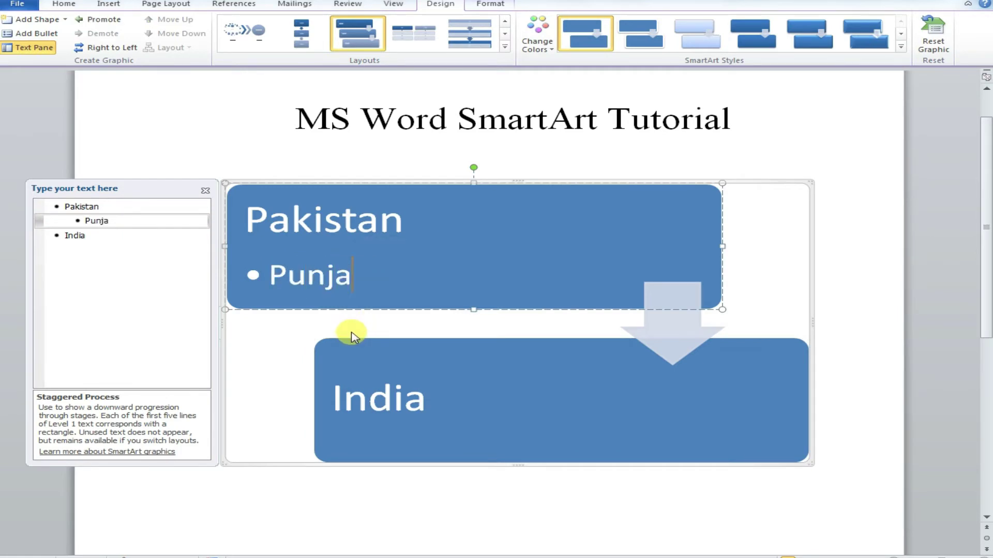
key("Return")
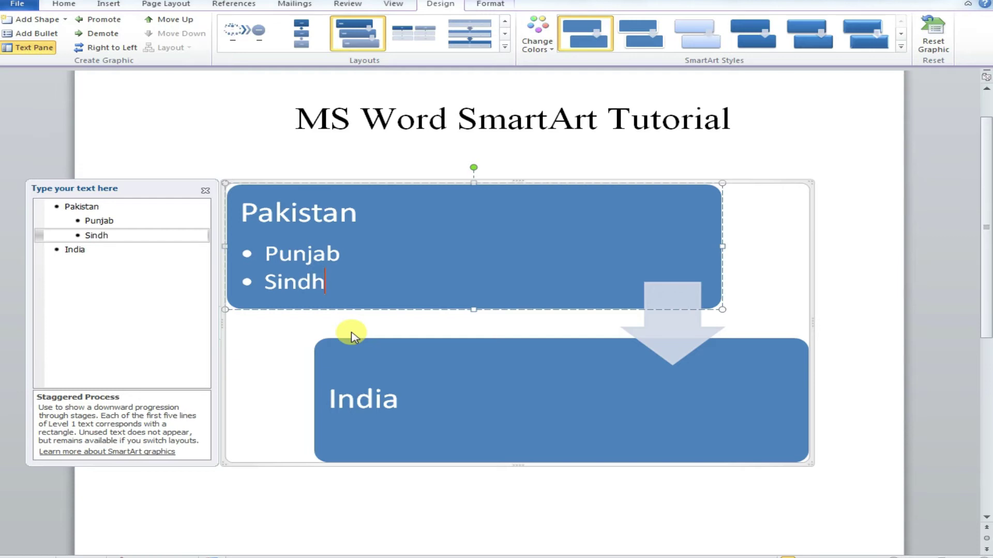
key("Return")
type("KPK")
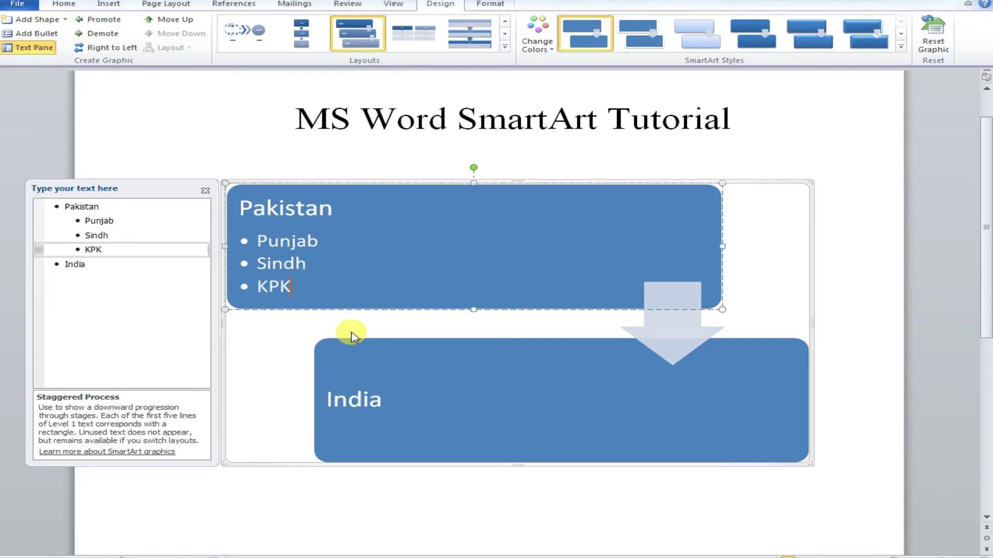
key("Return")
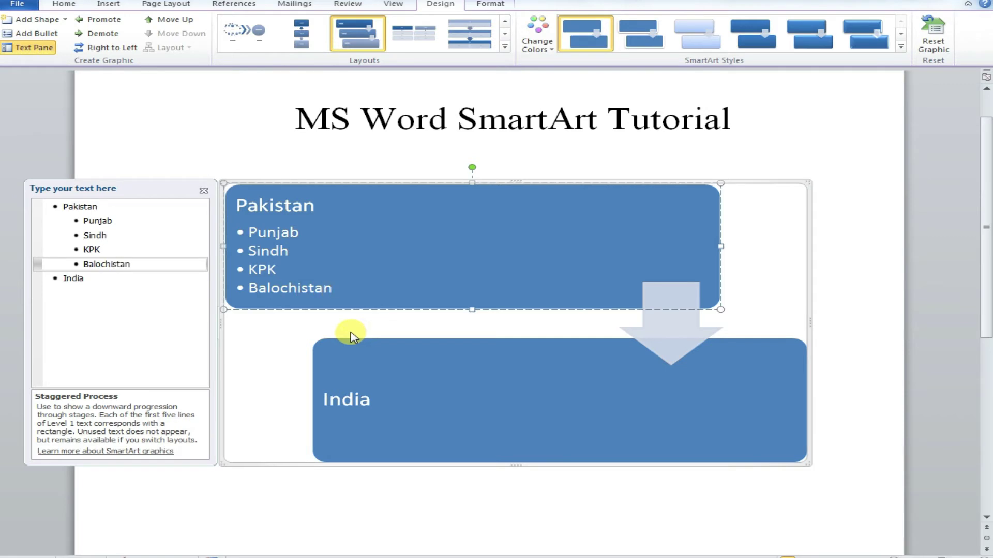
Step: Step through Pakistan's sub-points and demote Sindh one level
left_click(342, 382)
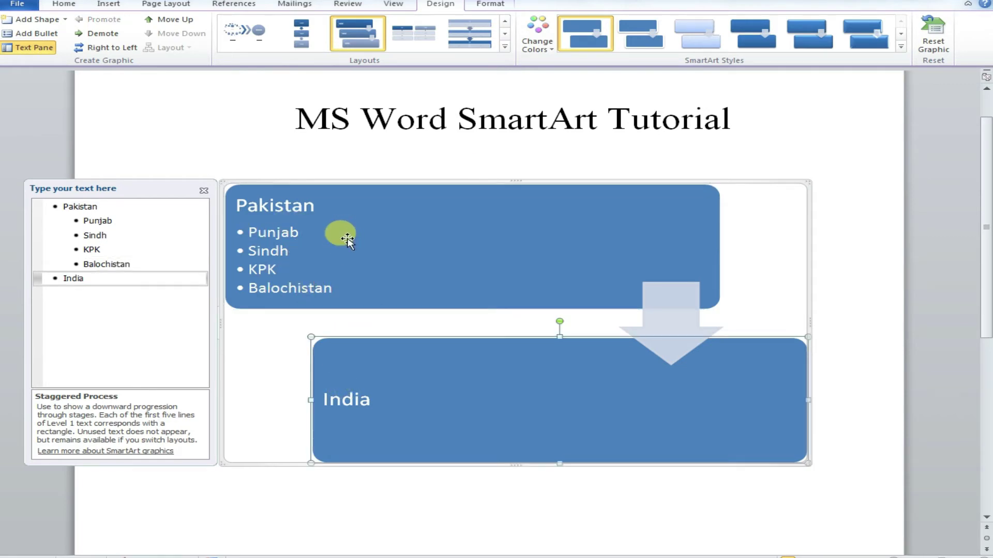
left_click(268, 224)
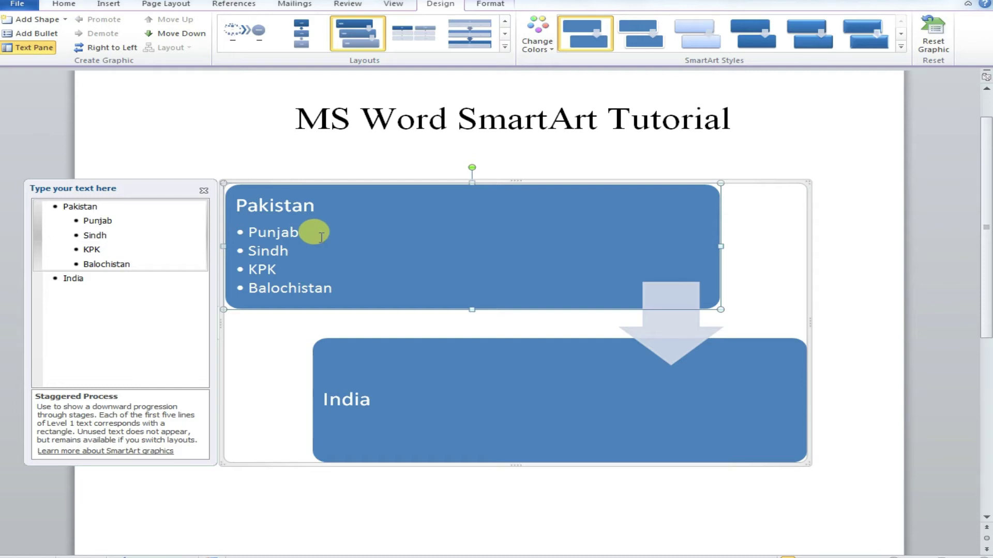
left_click(266, 232)
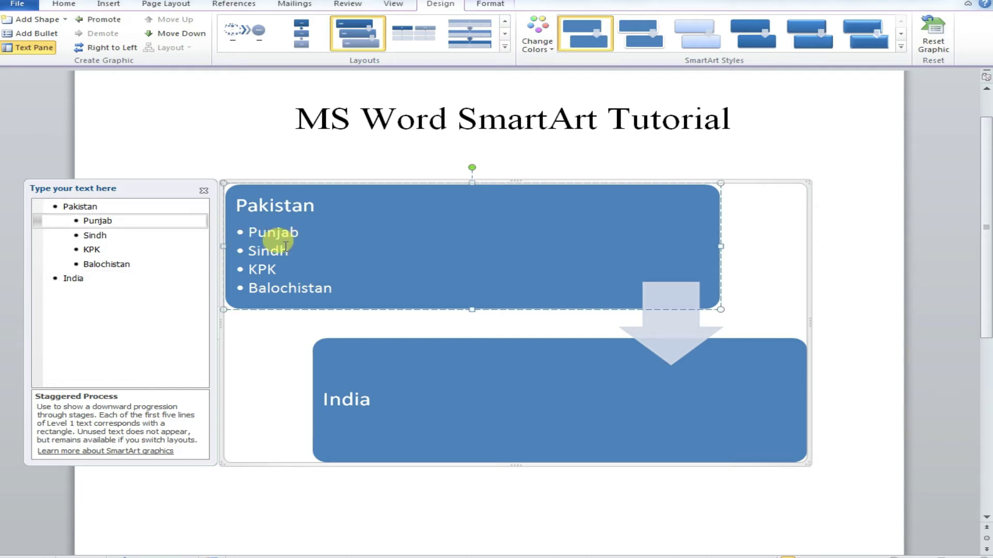
left_click(268, 250)
left_click(266, 270)
left_click(269, 288)
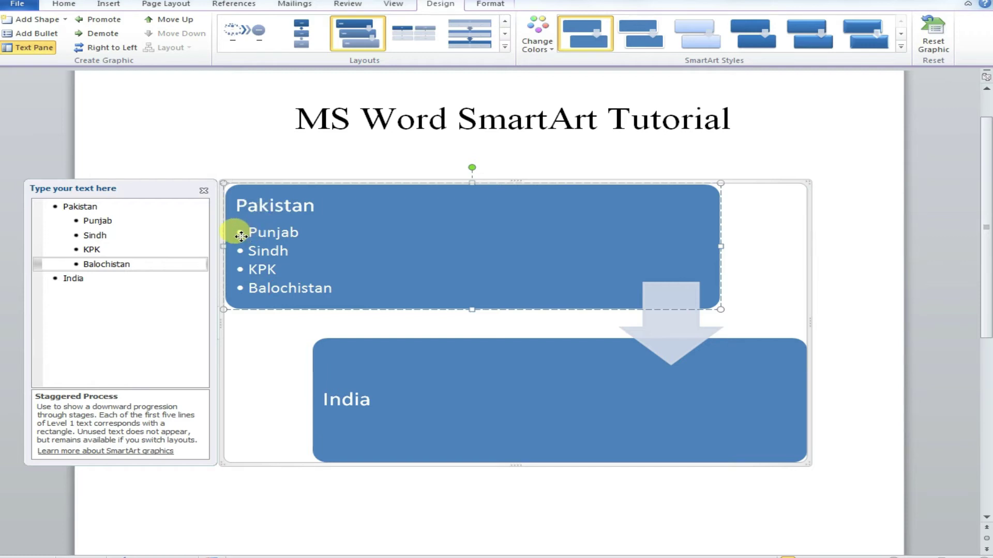
double_click(266, 251)
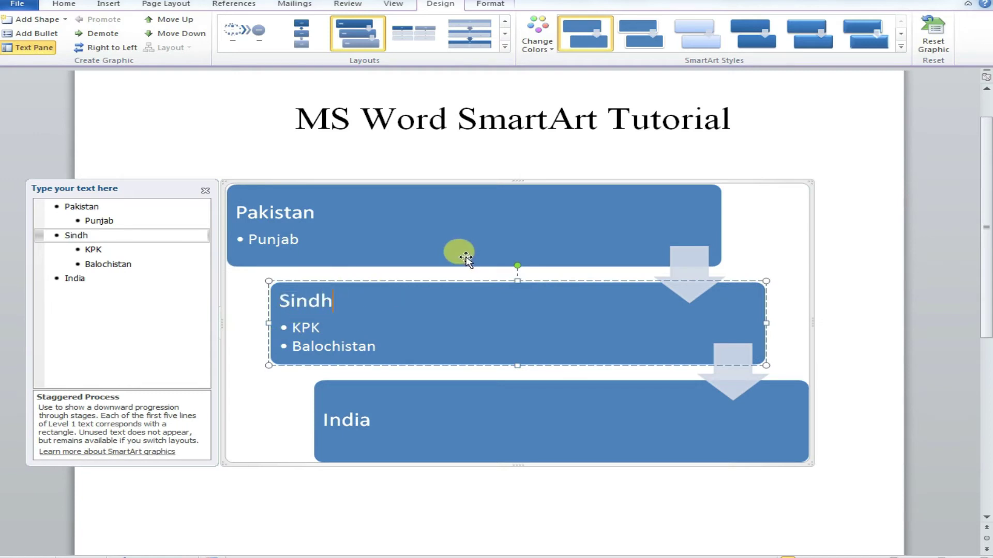
left_click(300, 281)
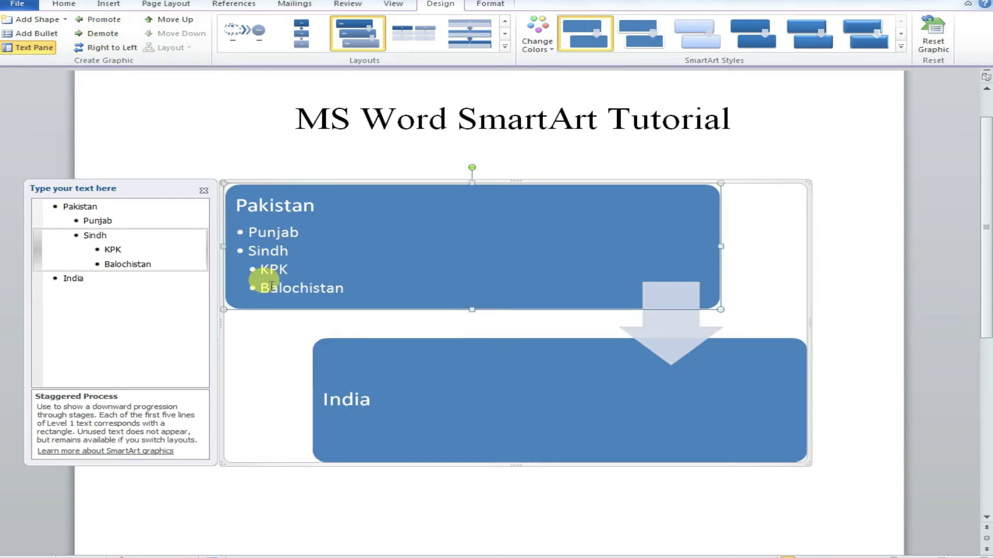
Step: Promote KPK and Balochistan to Sindh's level
left_click(260, 270)
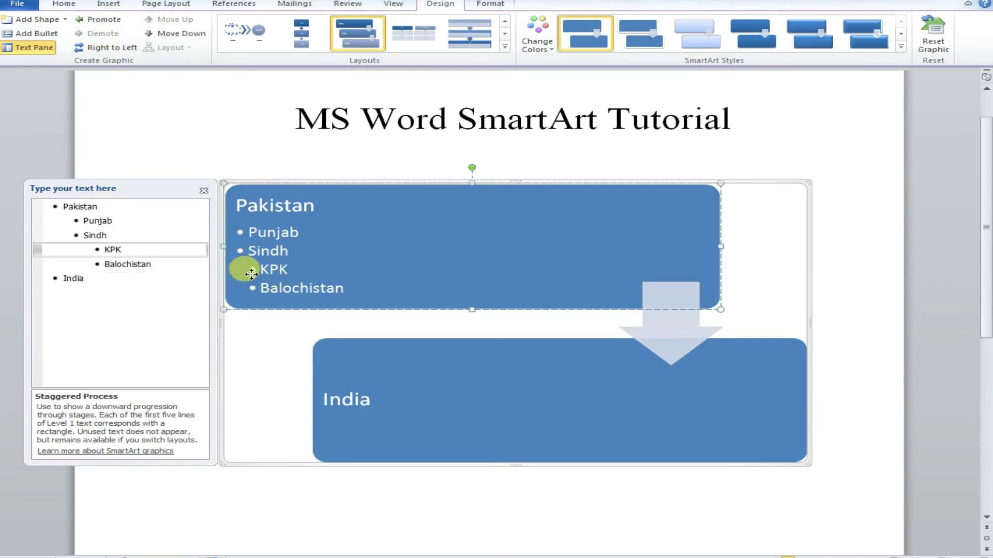
left_click(109, 22)
left_click(282, 270)
left_click(287, 290)
left_click(101, 19)
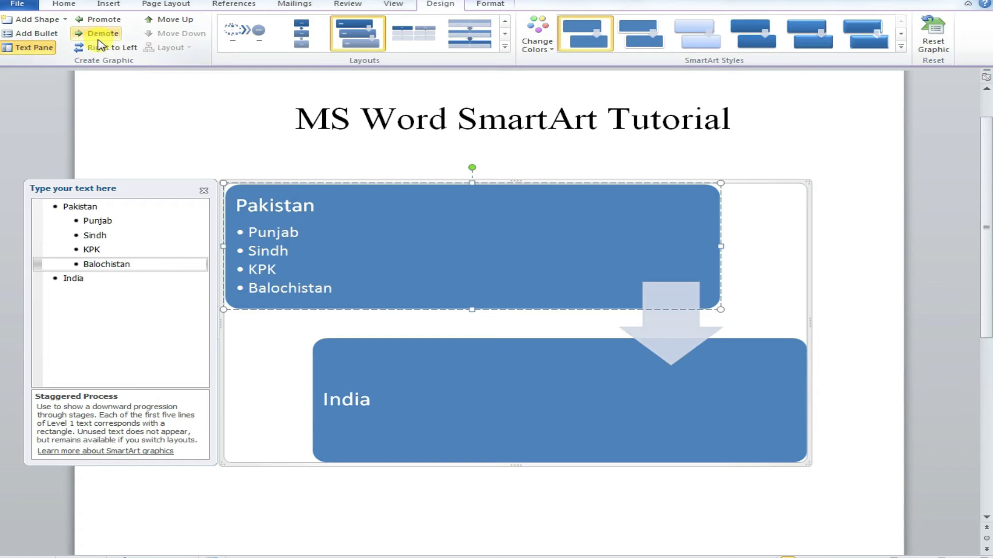
Step: Try promoting Punjab and Sindh into their own boxes, then demote them back
left_click(258, 232)
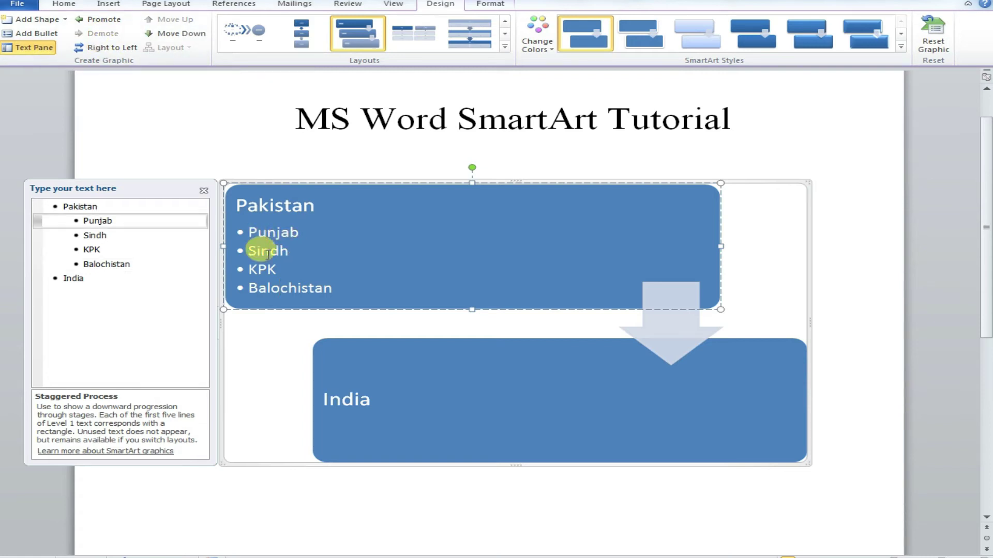
left_click(101, 19)
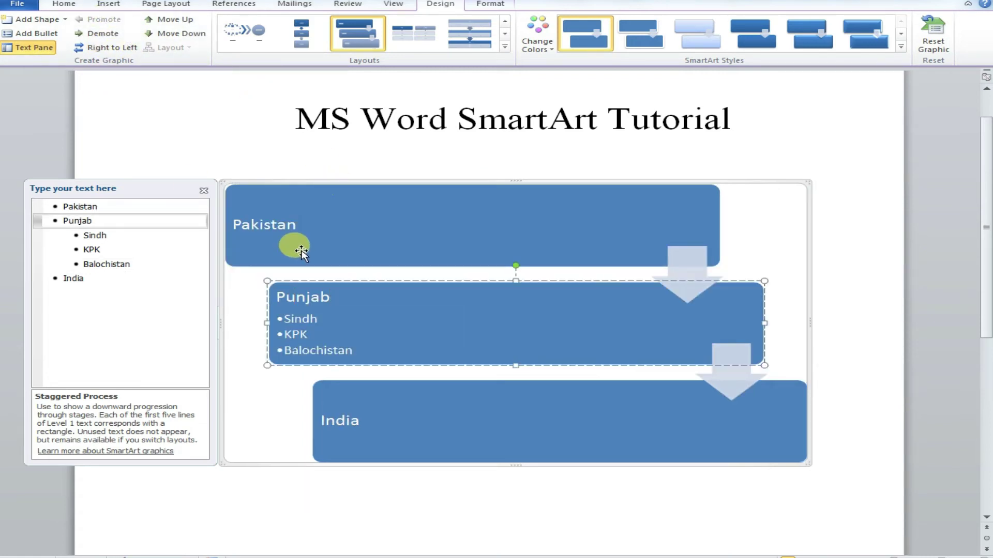
key("Tab")
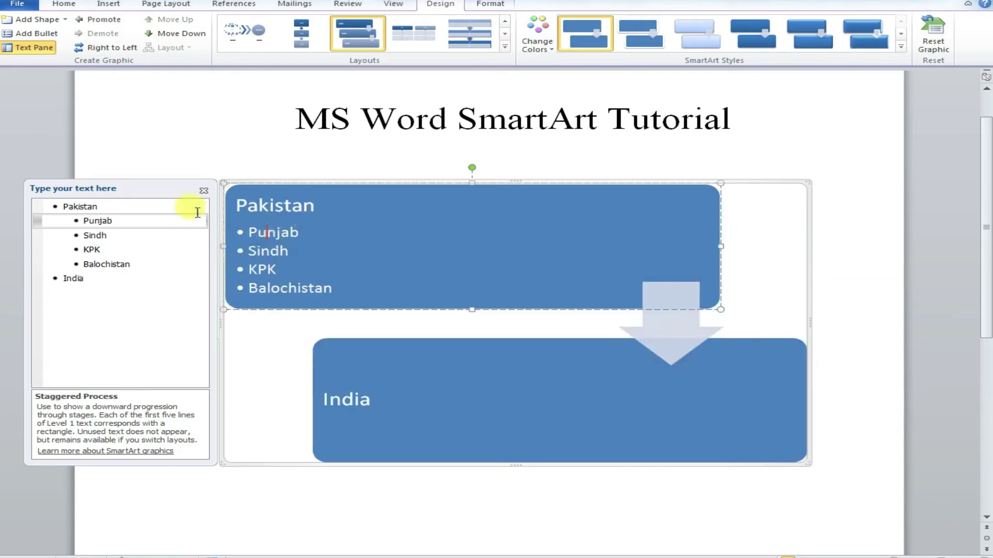
left_click(254, 248)
left_click(105, 20)
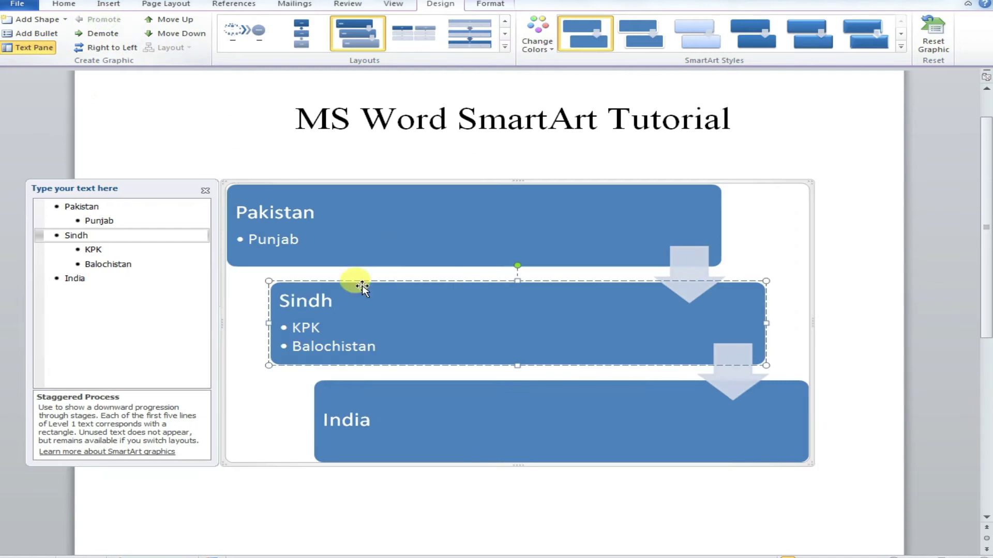
left_click(102, 35)
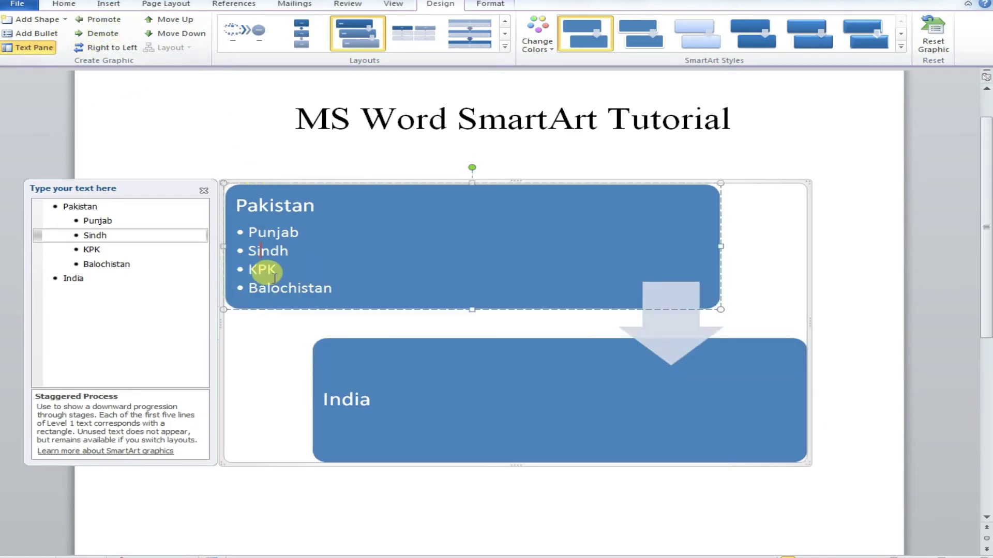
Step: Test demoting India, then promote Punjab into its own box above India
left_click(325, 389)
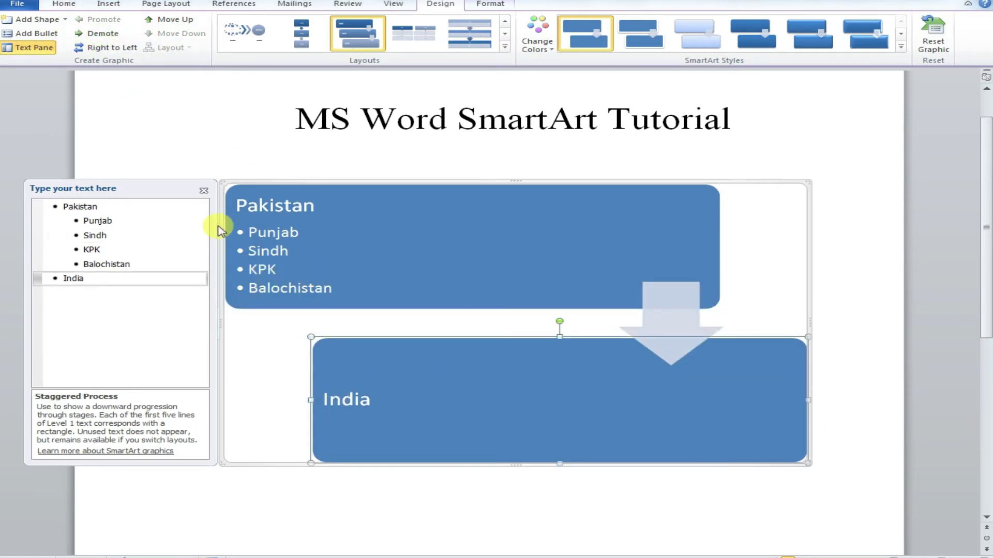
left_click(99, 33)
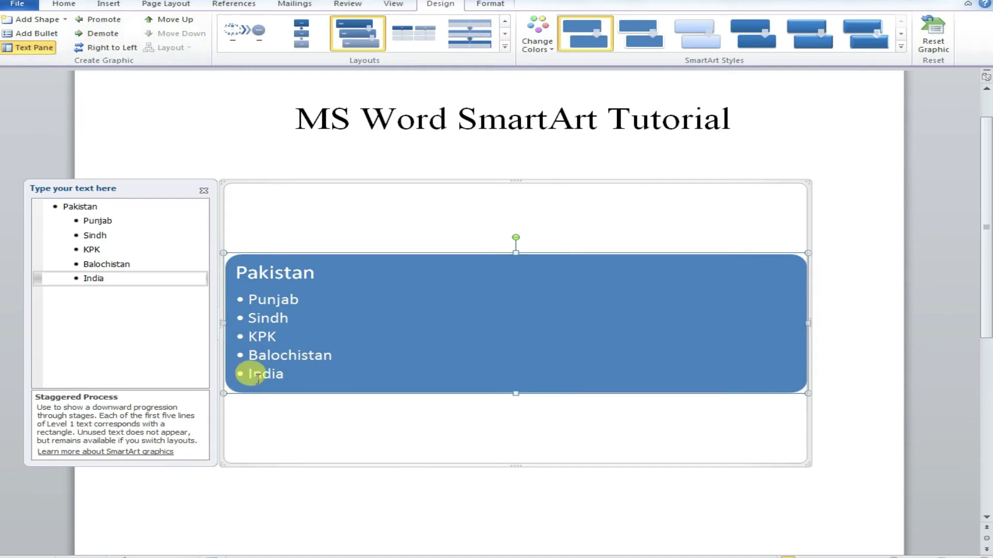
left_click(104, 19)
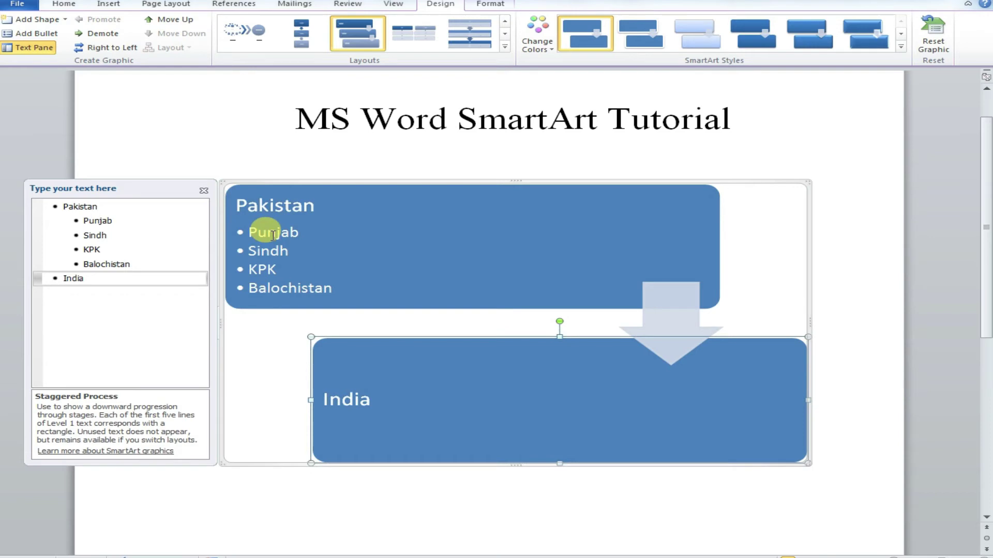
left_click(273, 235)
left_click(104, 20)
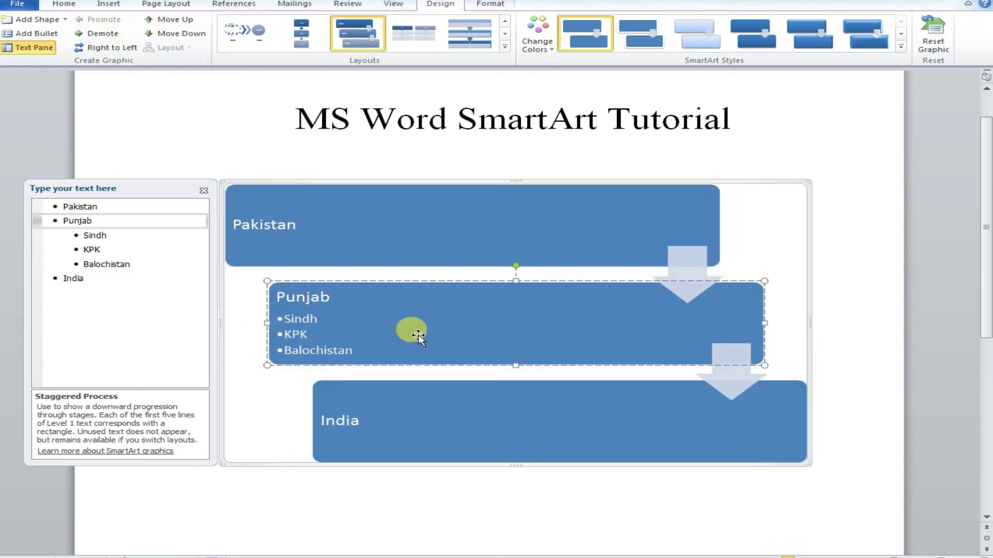
left_click(86, 235)
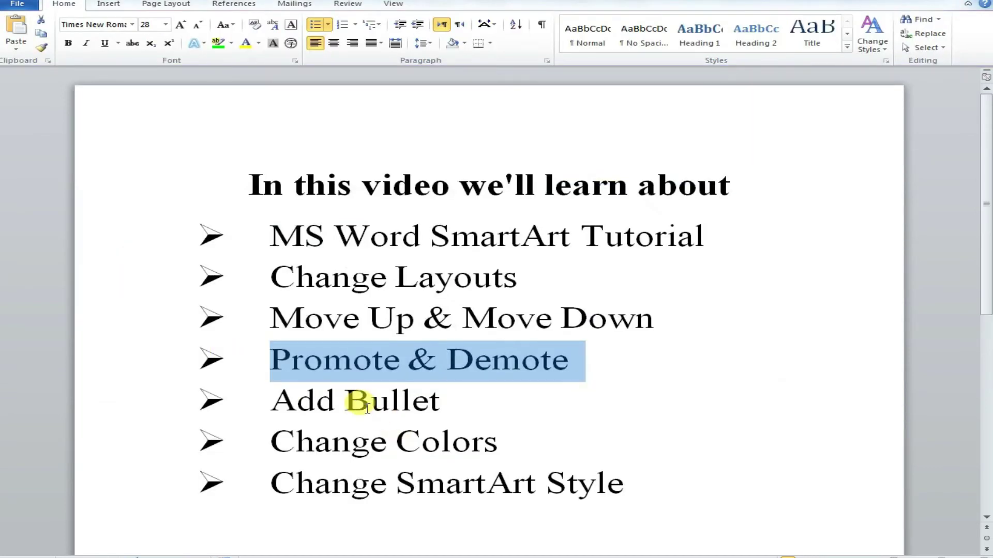
Step: Add a Punjab bullet inside the Pakistan box, removing an extra empty bullet
triple_click(355, 401)
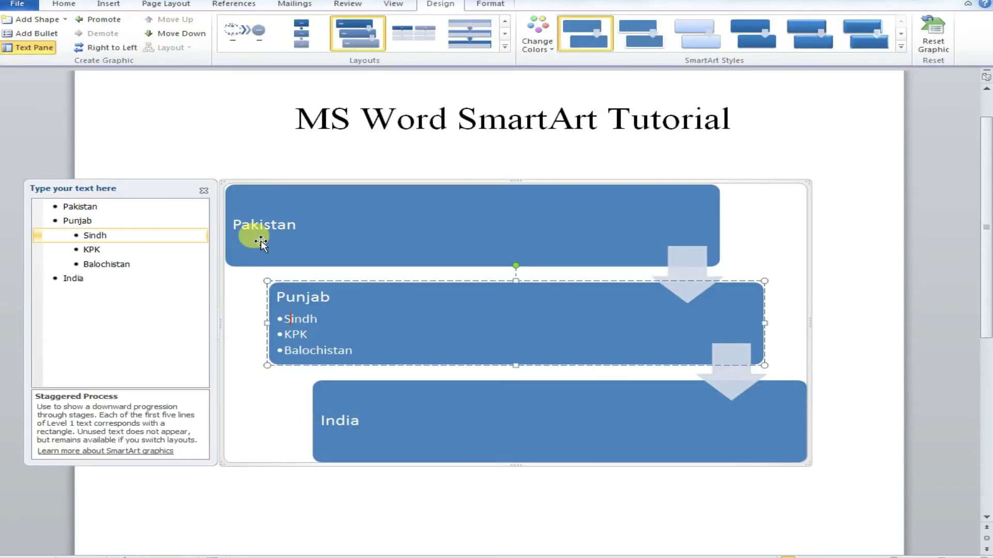
left_click(261, 242)
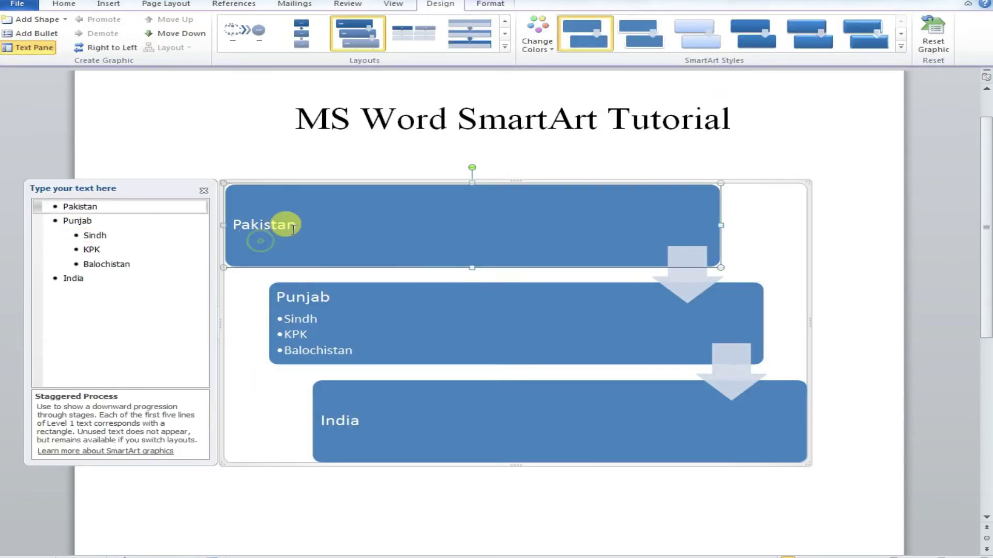
left_click(44, 39)
left_click(143, 221)
type("Punjab")
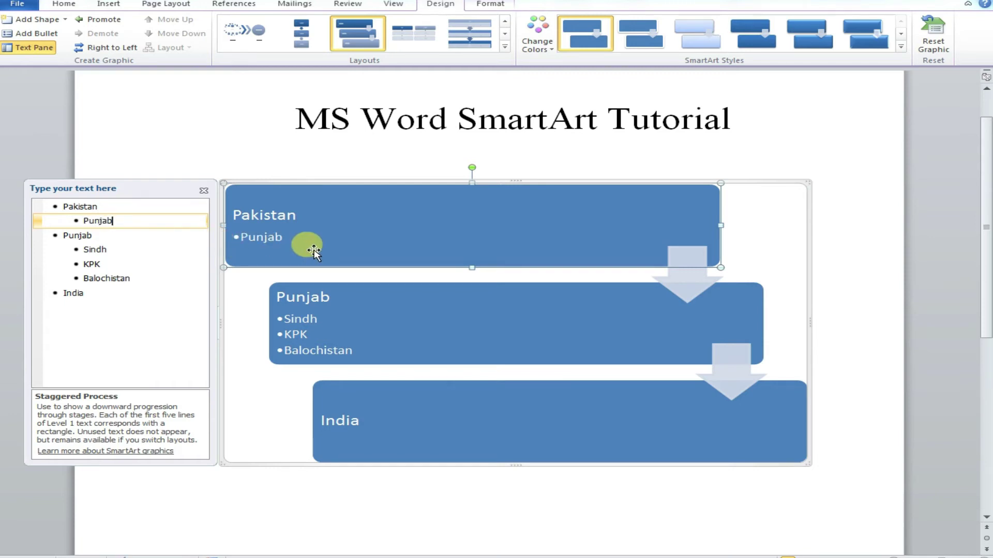
left_click(304, 242)
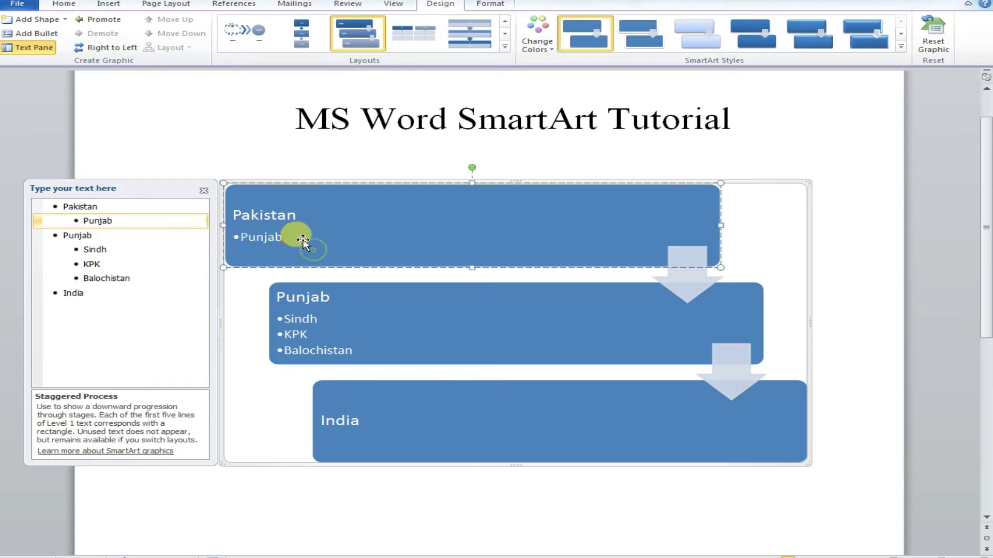
left_click(32, 33)
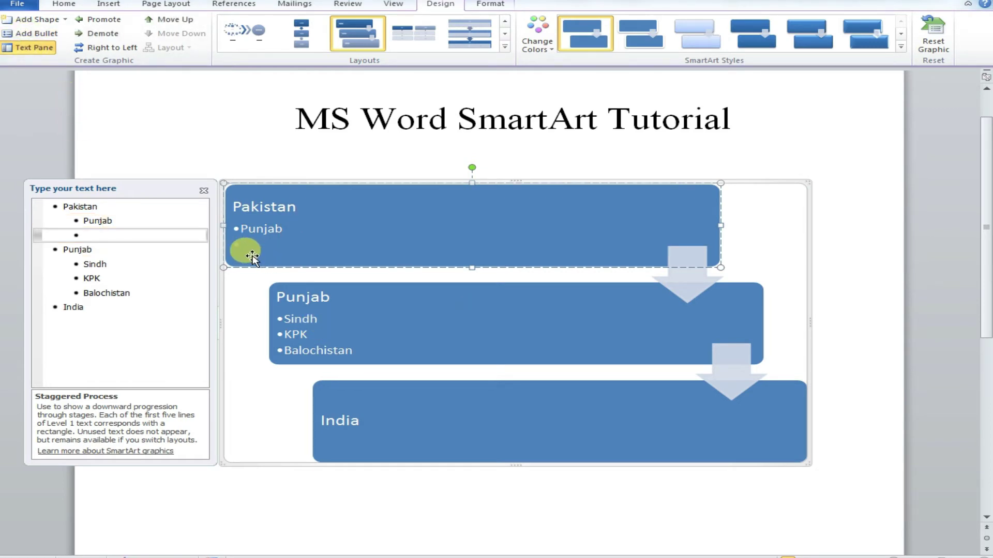
key("BackSpace")
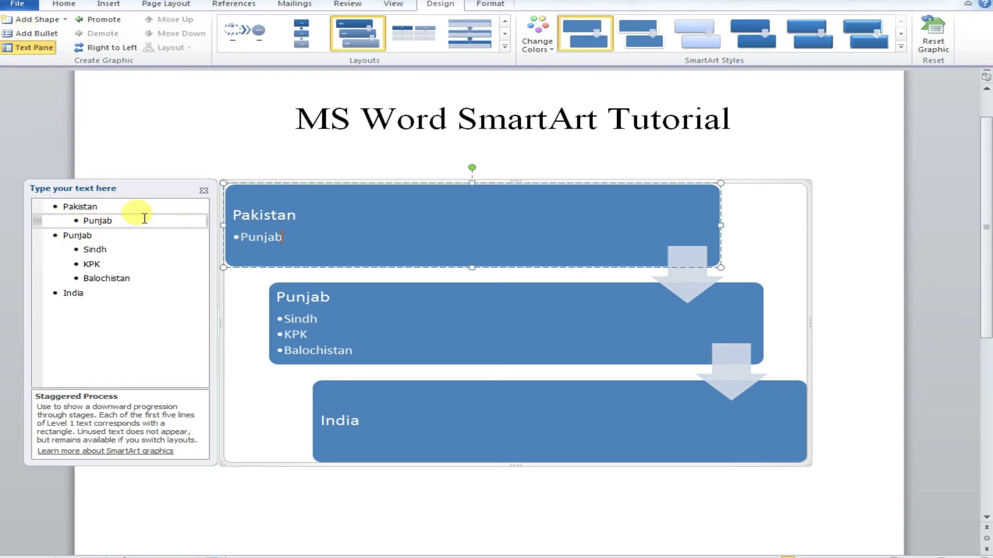
left_click(370, 323)
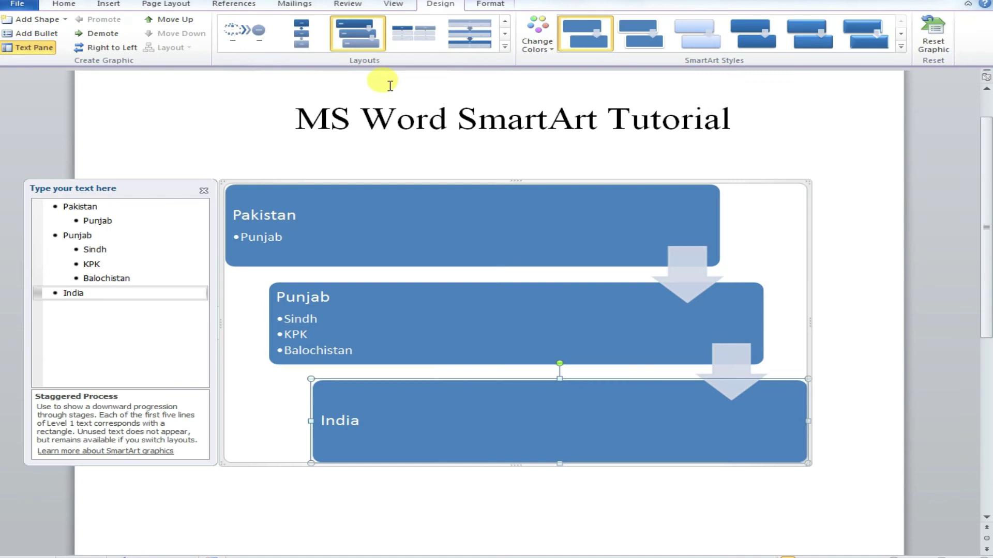
Step: Apply the Colorful red, gold and green colour scheme to the diagram's boxes
left_click(537, 36)
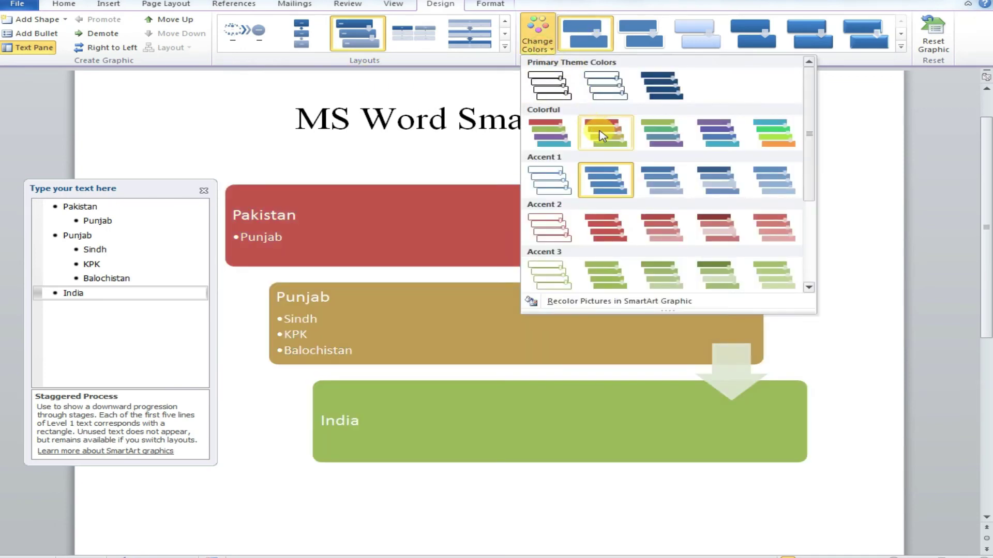
left_click(599, 131)
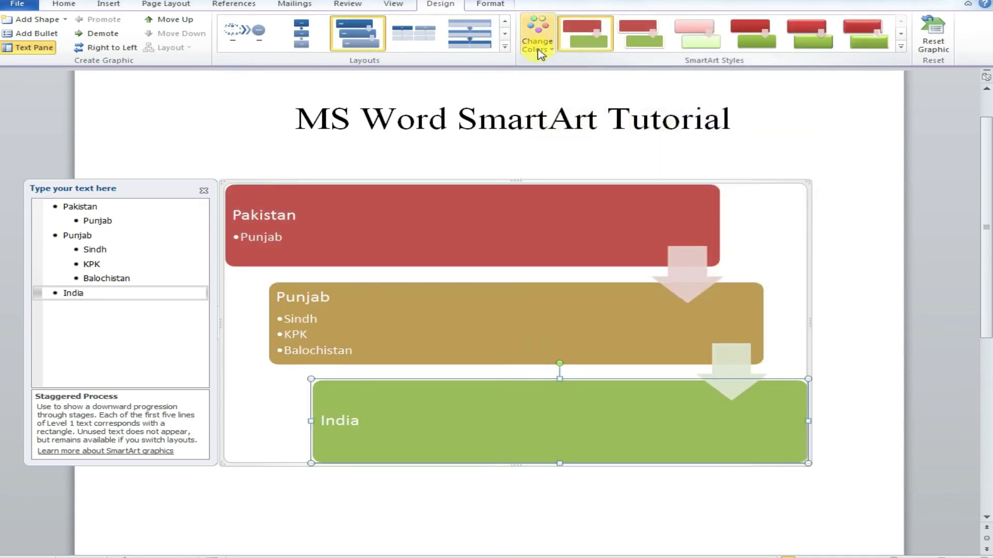
left_click(536, 45)
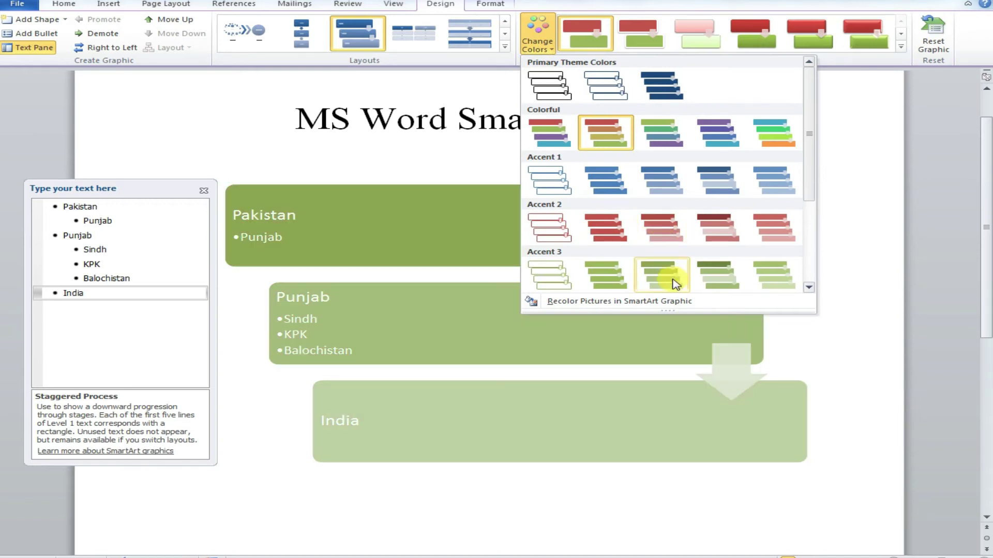
left_click(599, 129)
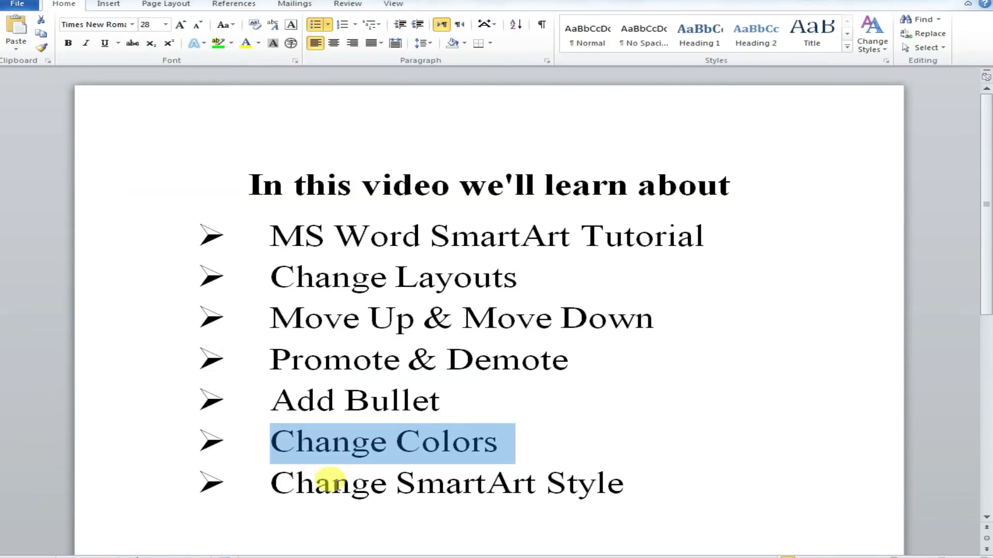
left_click_drag(321, 482, 565, 491)
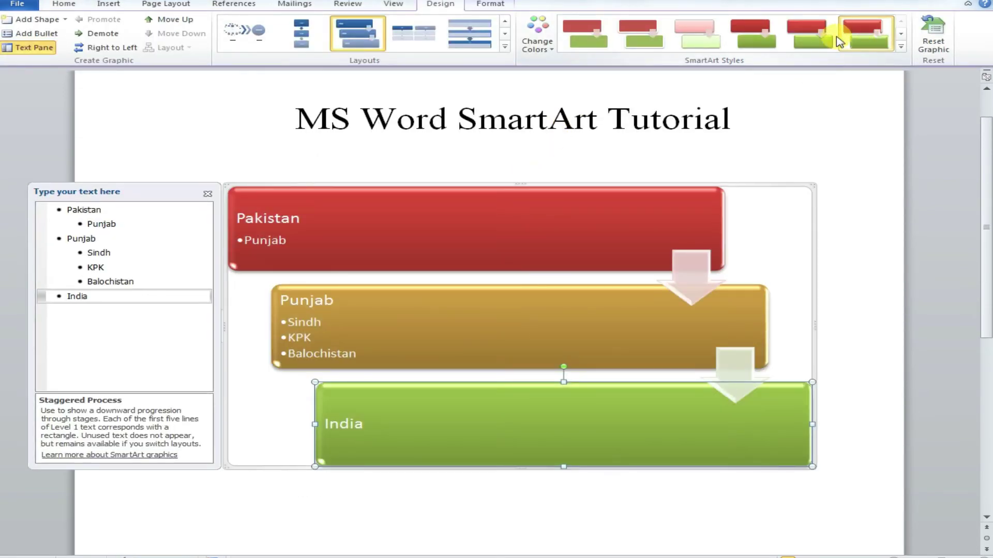
Step: Try several SmartArt styles, then apply the glossy Inset style from the full gallery
left_click(811, 34)
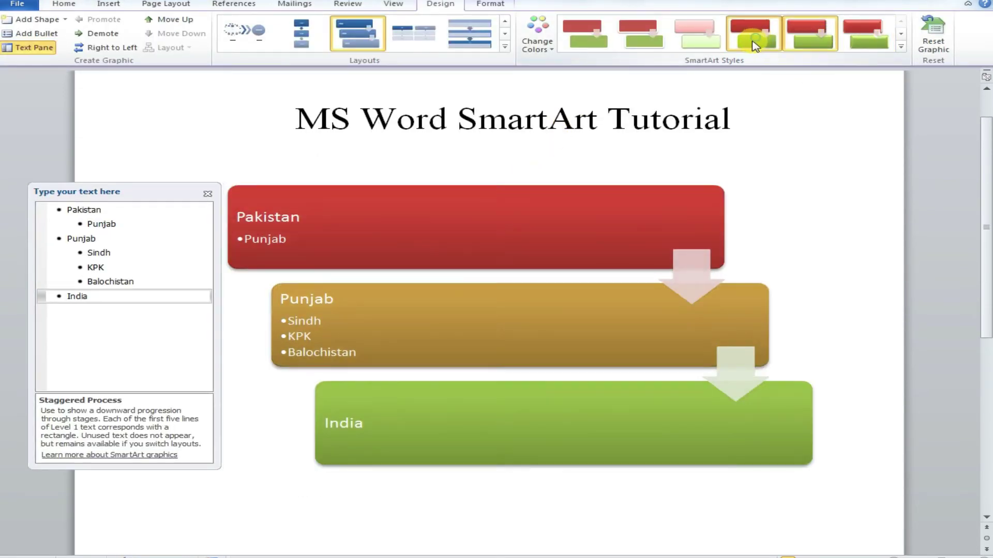
left_click(698, 39)
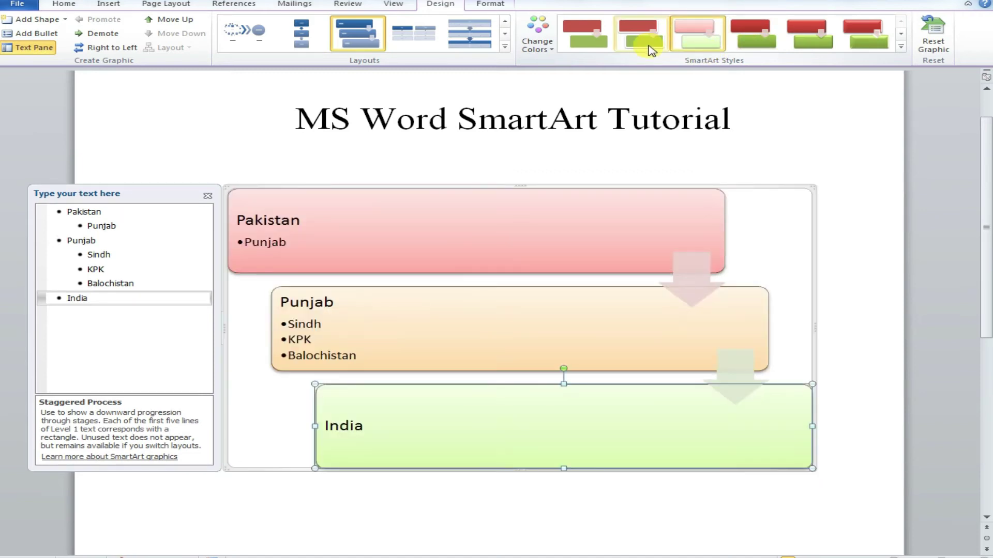
left_click(595, 37)
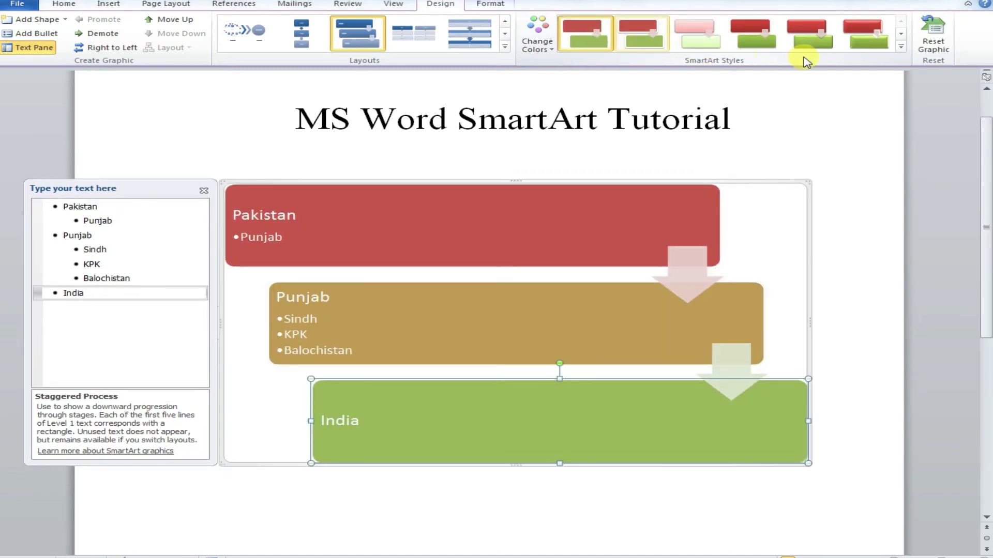
left_click(901, 47)
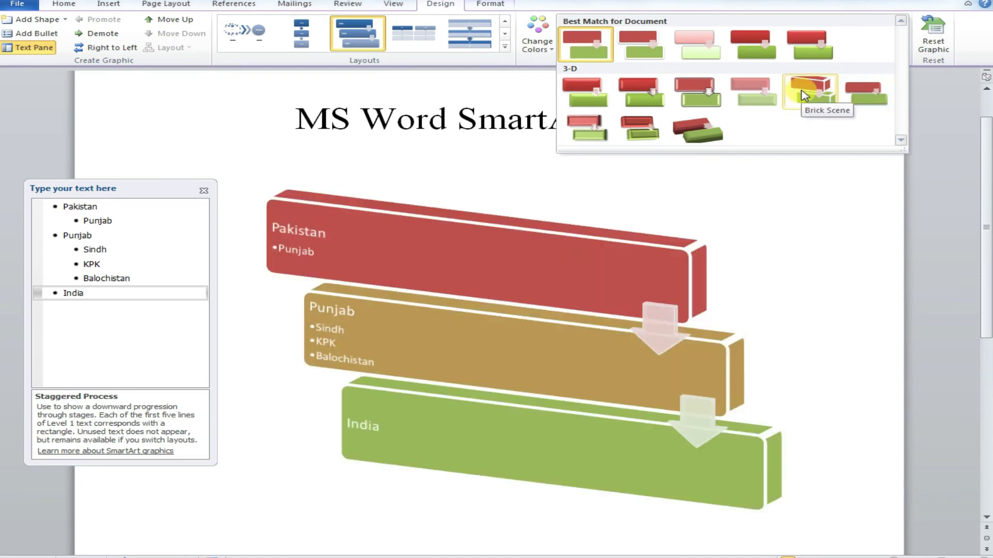
left_click(641, 97)
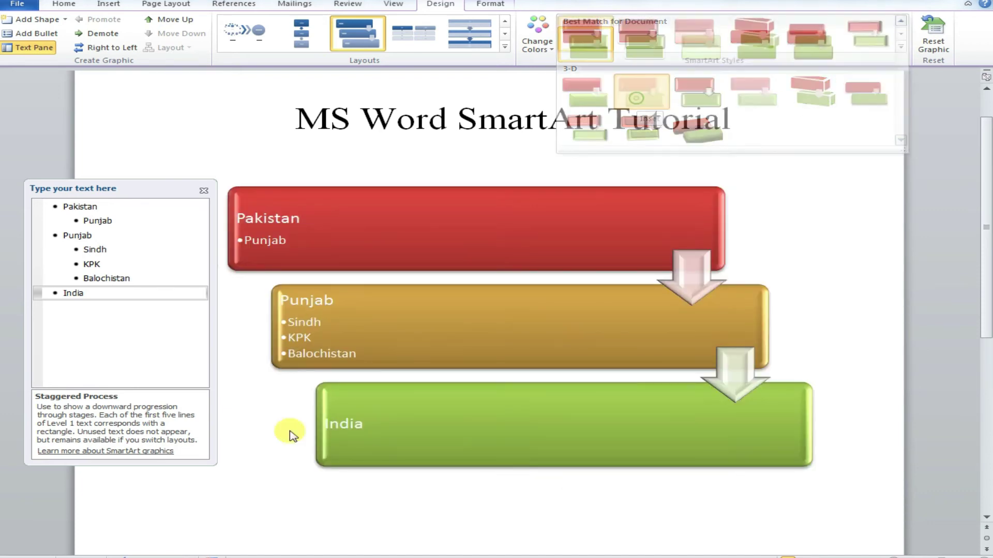
left_click(452, 471)
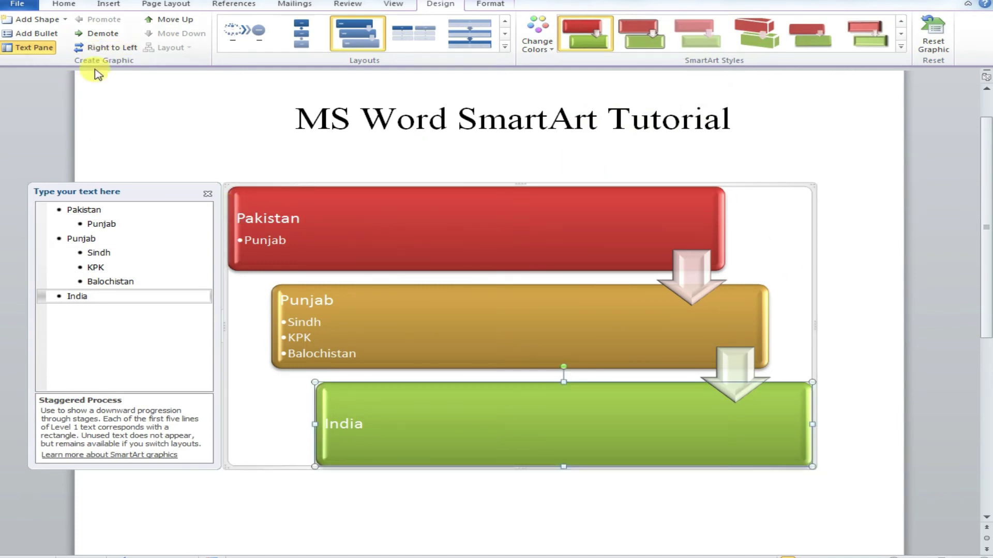
Step: Toggle Right to Left until the staggered process flows right to left, arrows on the right
left_click(89, 50)
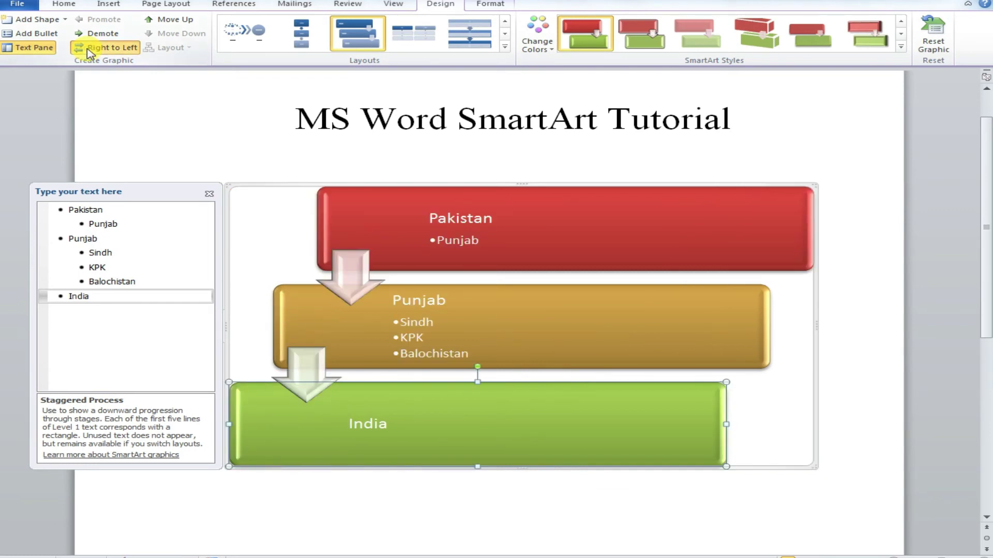
left_click(89, 50)
left_click(89, 50)
left_click(89, 49)
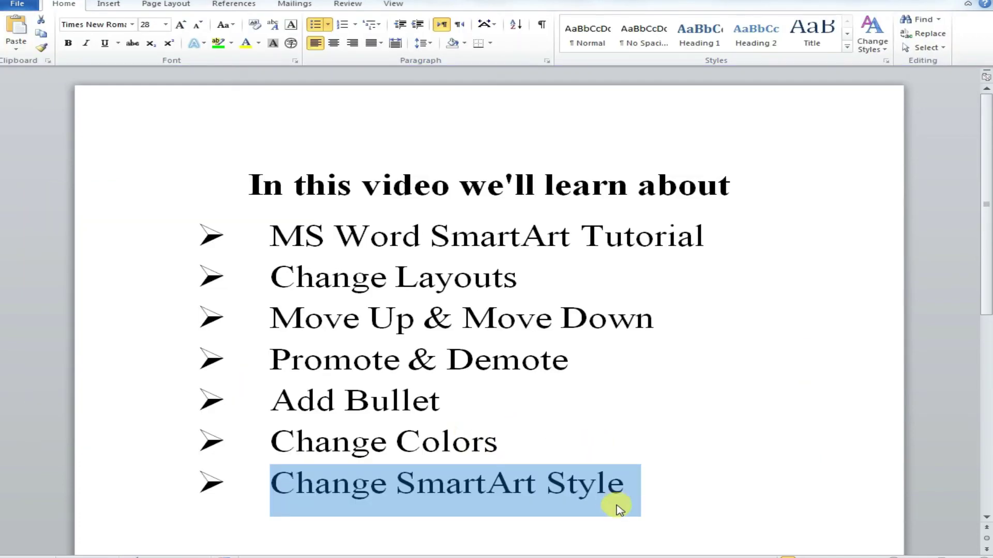
left_click(650, 489)
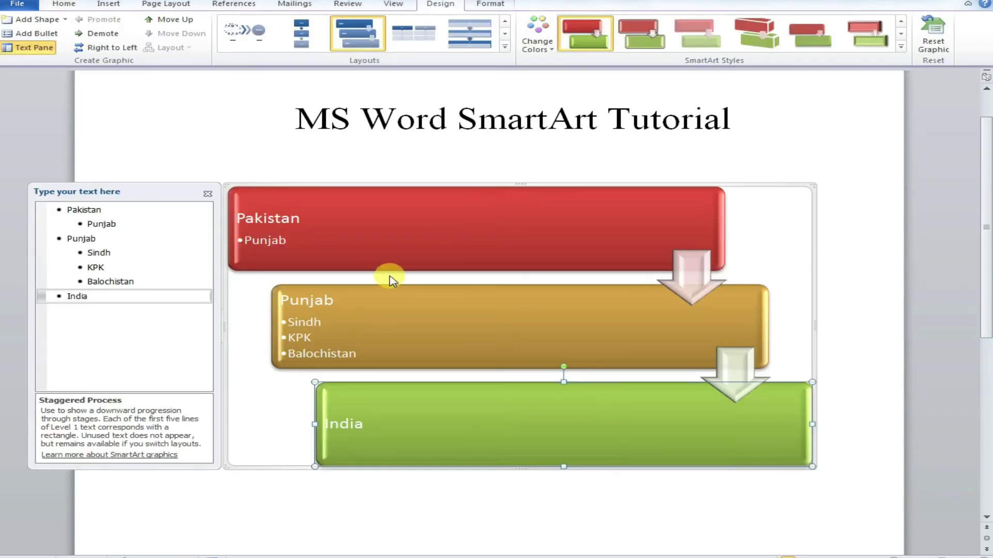
Step: Add two empty shapes after the Pakistan shape with Add Shape After
left_click(388, 250)
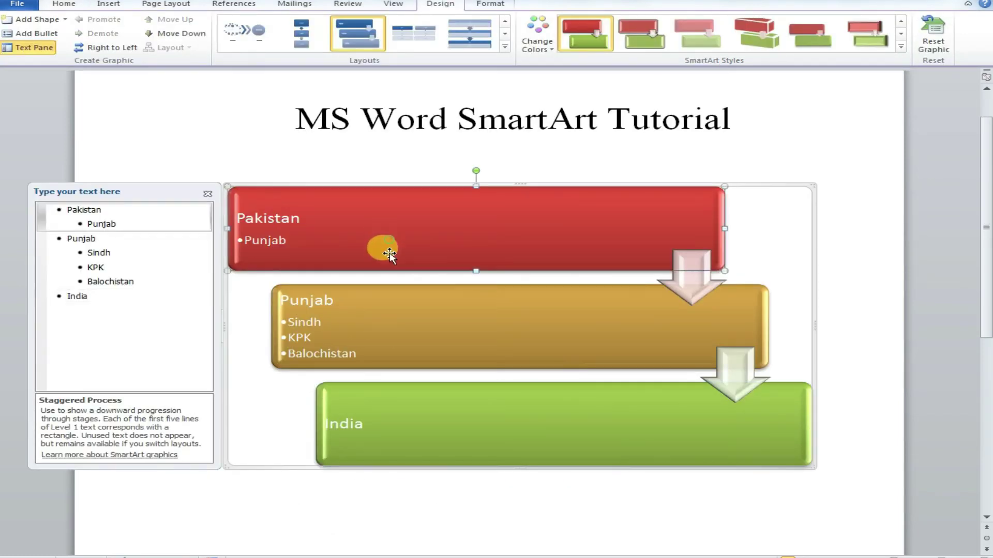
left_click(65, 19)
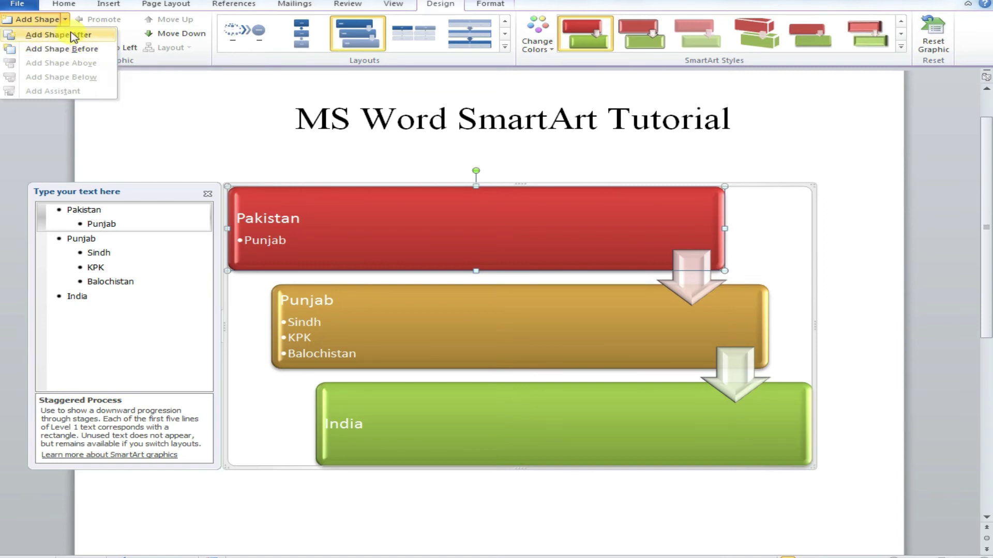
left_click(83, 34)
left_click(388, 293)
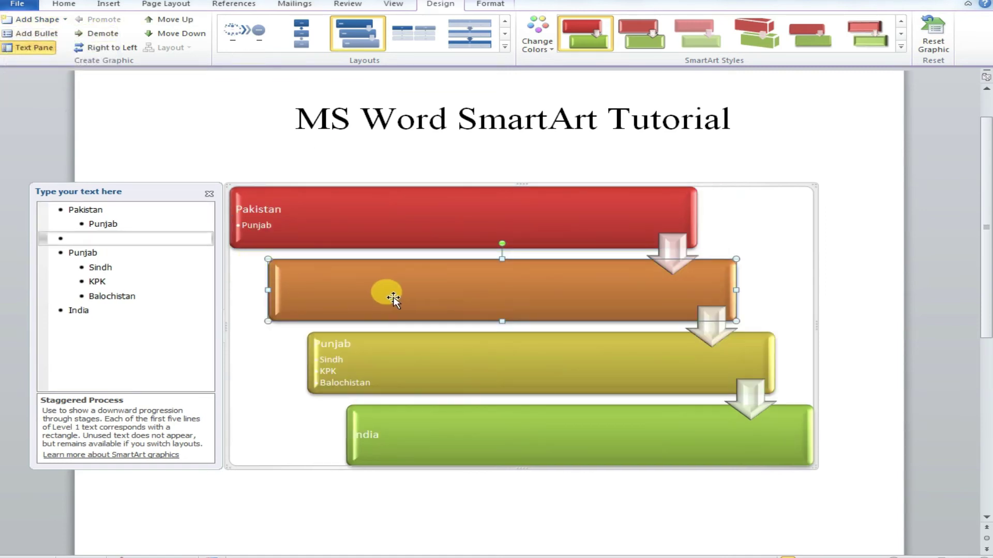
left_click(64, 19)
left_click(60, 34)
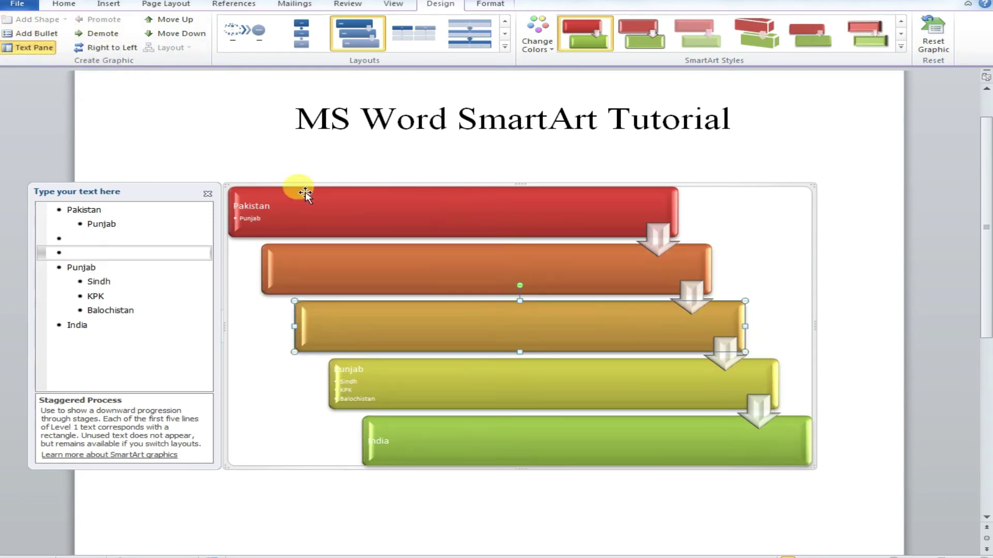
Step: Delete the surplus empty orange shapes that were added below Pakistan
left_click(399, 274)
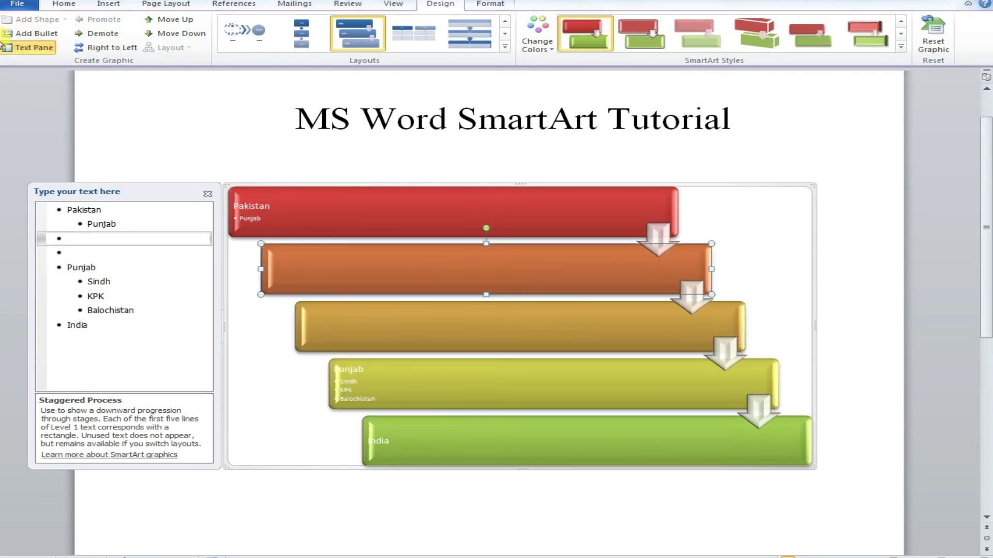
left_click(349, 200)
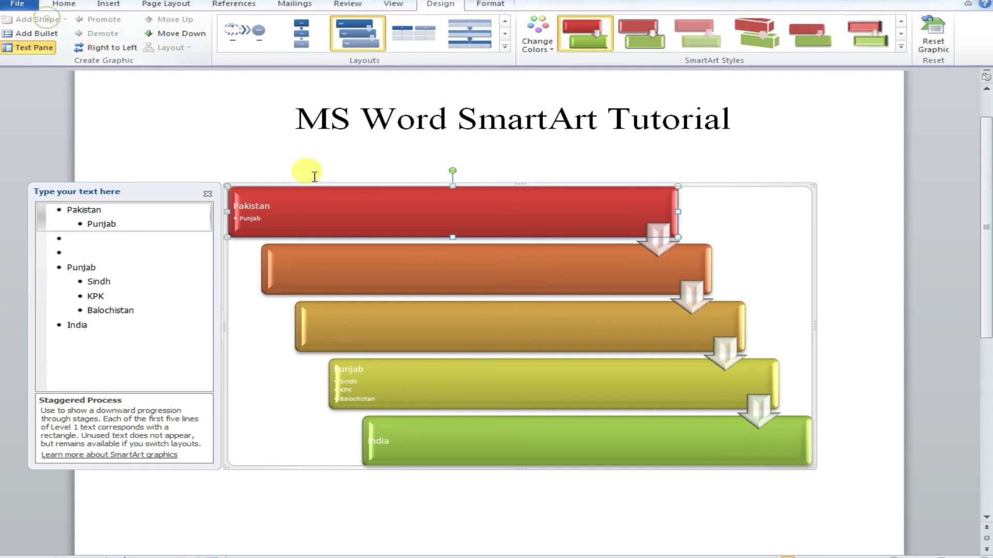
left_click(399, 273)
left_click(399, 293)
left_click(409, 266)
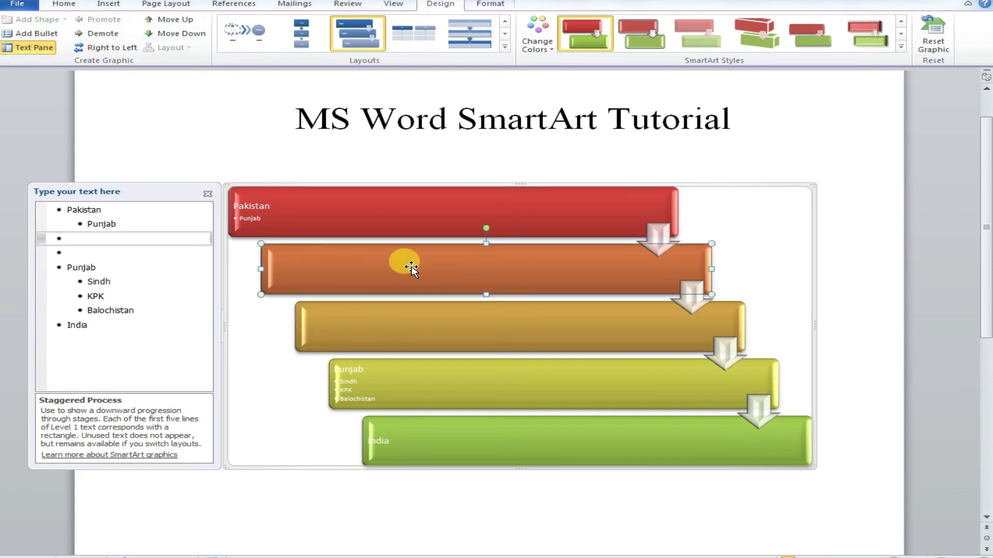
key("Delete")
left_click(375, 217)
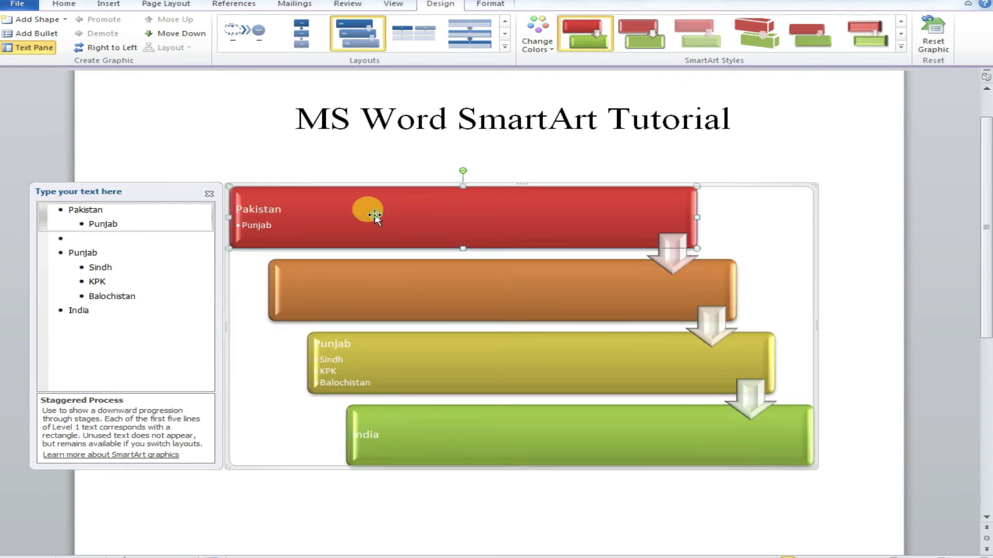
left_click(62, 21)
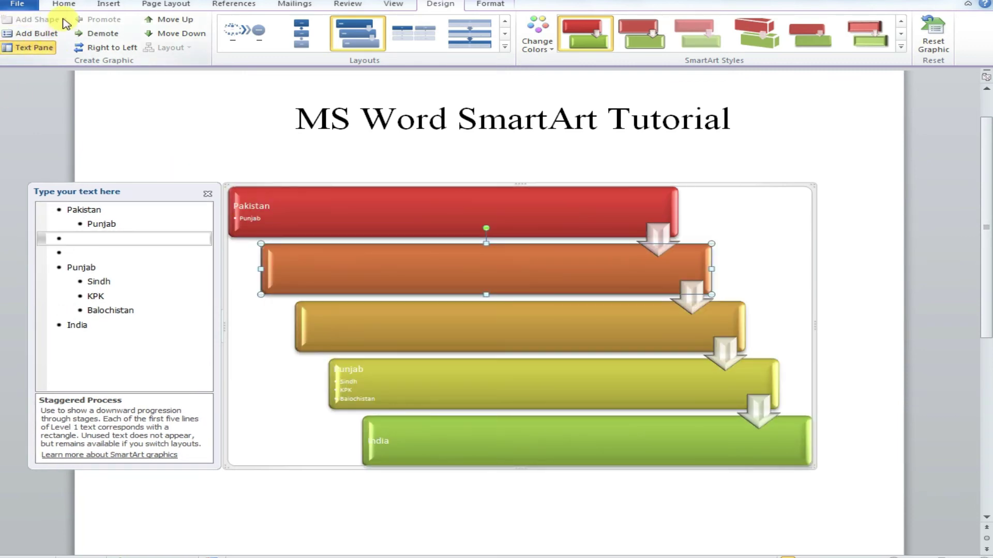
key("Delete")
Step: Add one more empty shape after Pakistan and step through the shapes to check their order
left_click(295, 207)
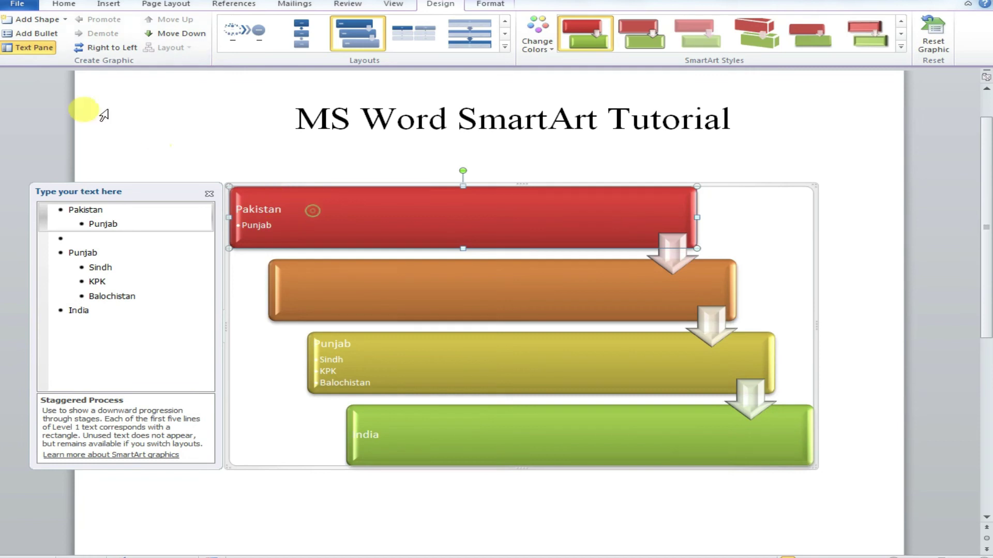
left_click(66, 19)
left_click(69, 36)
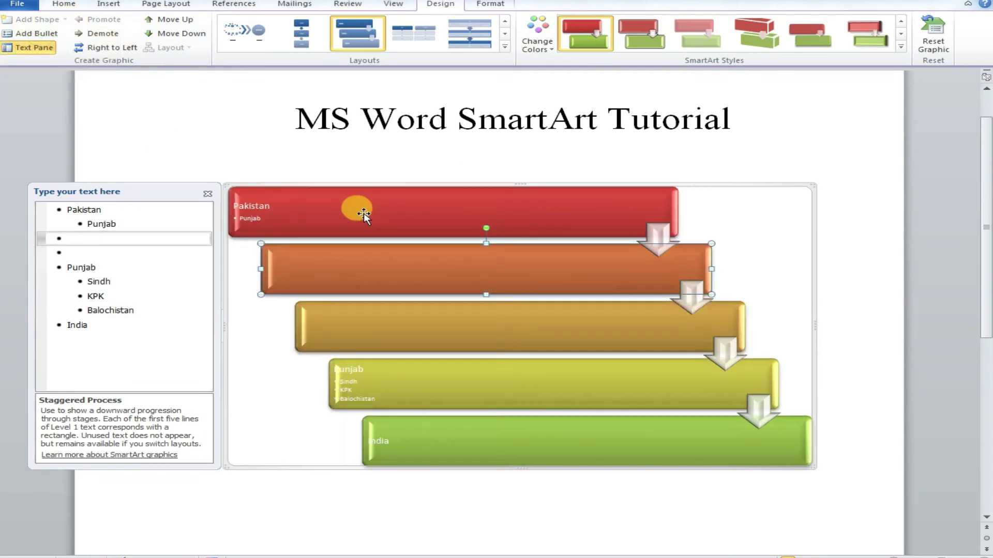
key("Up")
key("Down")
key("Up")
key("Up")
key("alt+Tab")
key("alt+Tab")
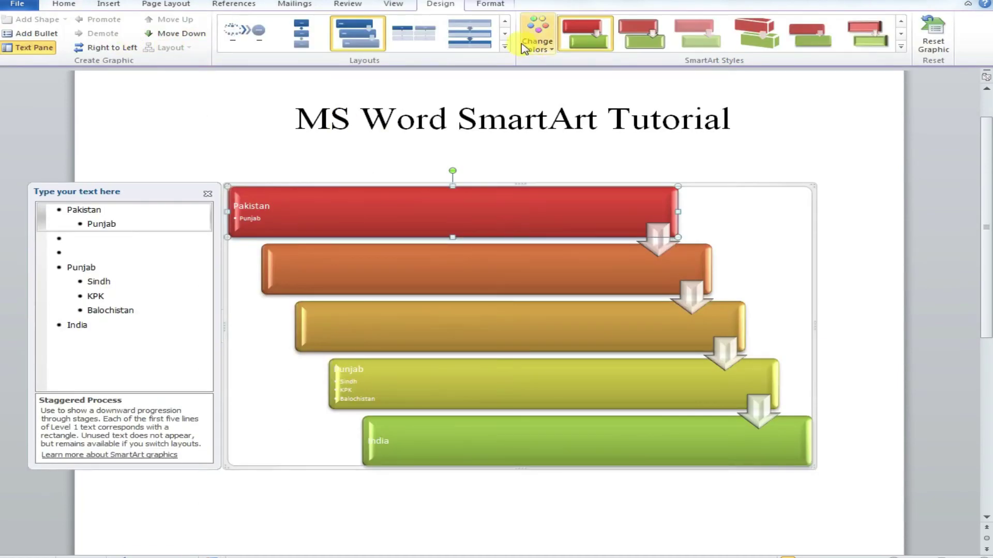
Step: Apply the Segmented Process layout, then check each box from Pakistan down to India
left_click(505, 47)
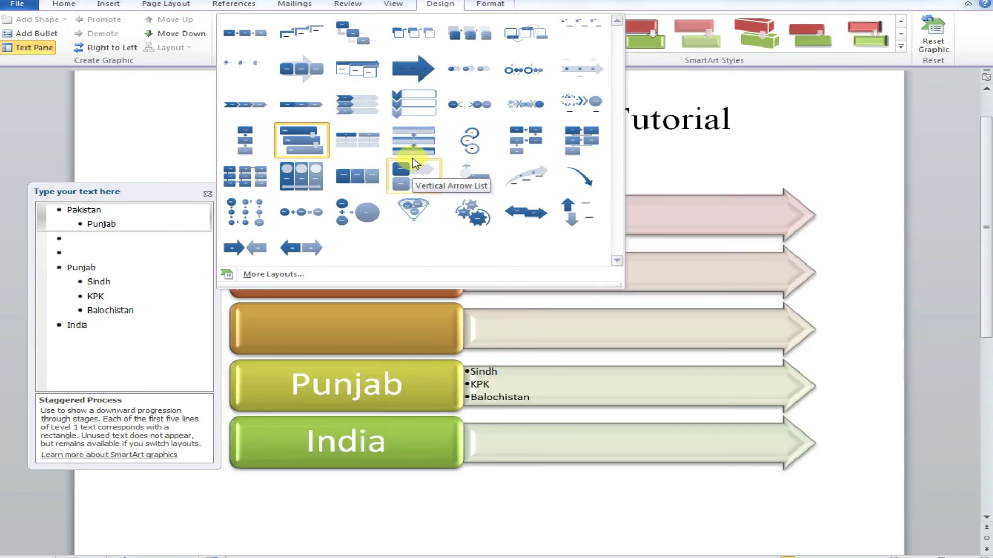
left_click(416, 152)
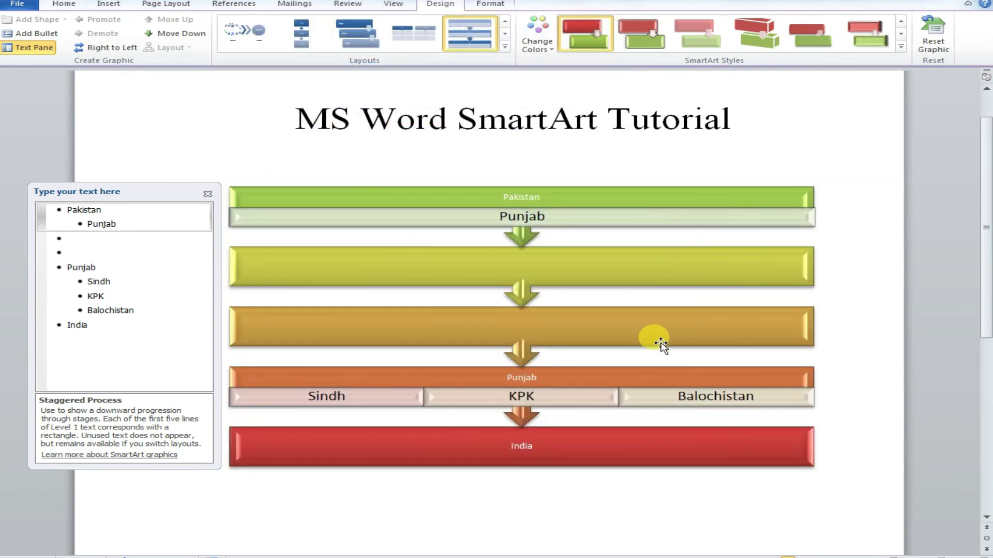
left_click(520, 375)
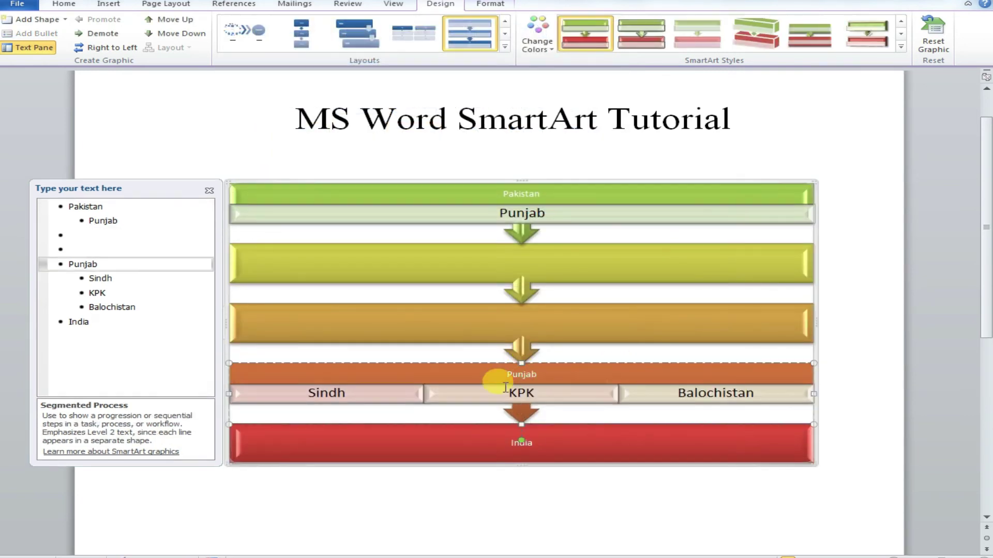
left_click(548, 197)
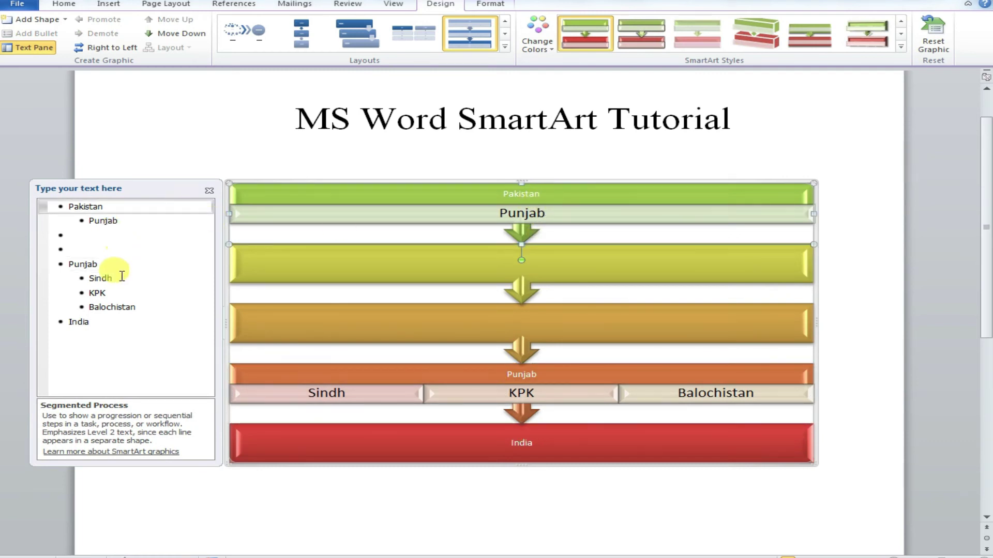
left_click(594, 266)
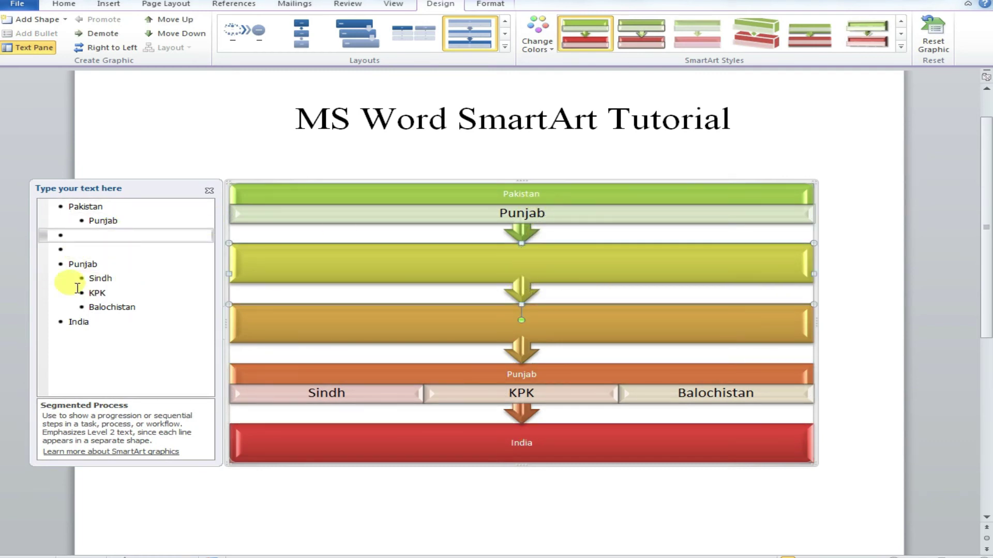
left_click(483, 396)
left_click(522, 374)
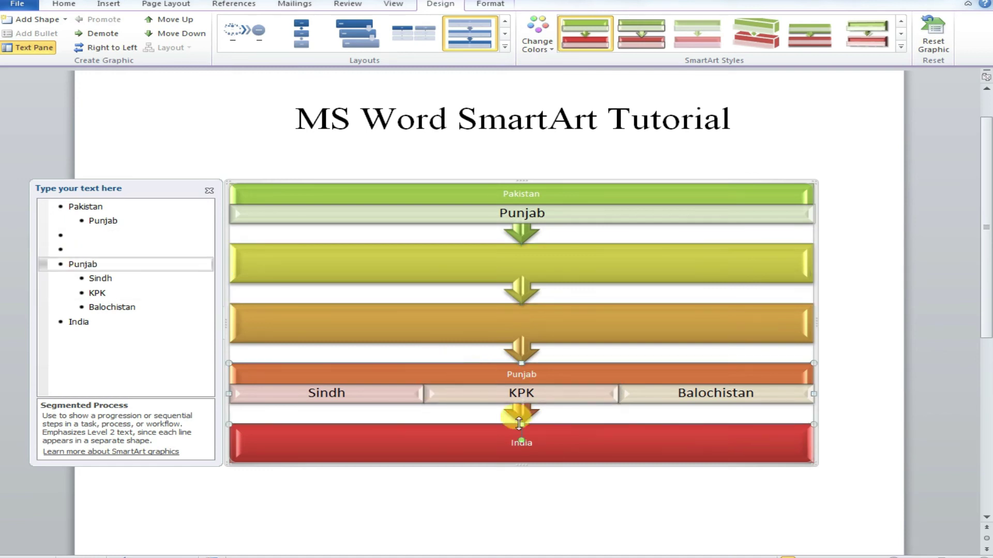
left_click(526, 442)
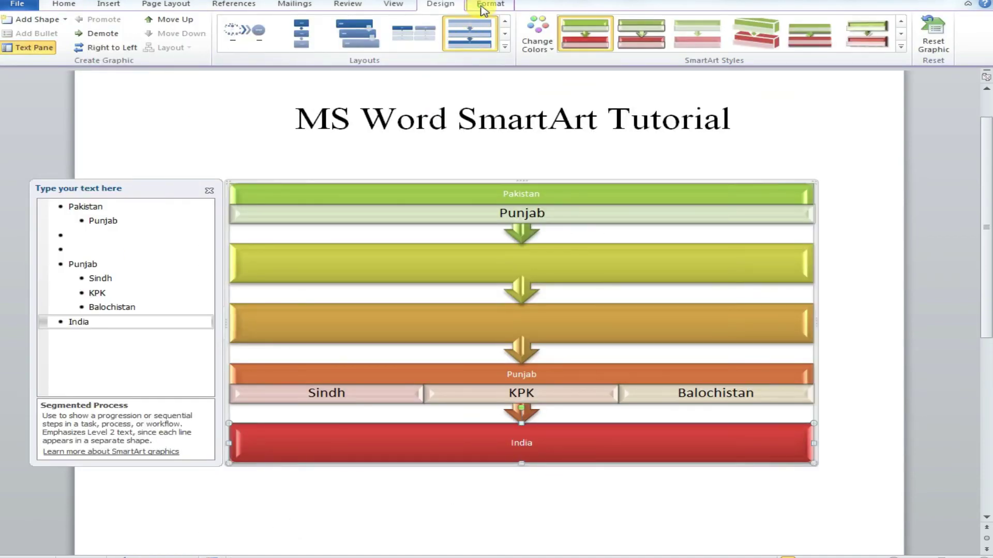
Step: Give the empty second shape the aqua Intense Effect style, leaving its text colour unchanged
left_click(483, 6)
left_click(445, 259)
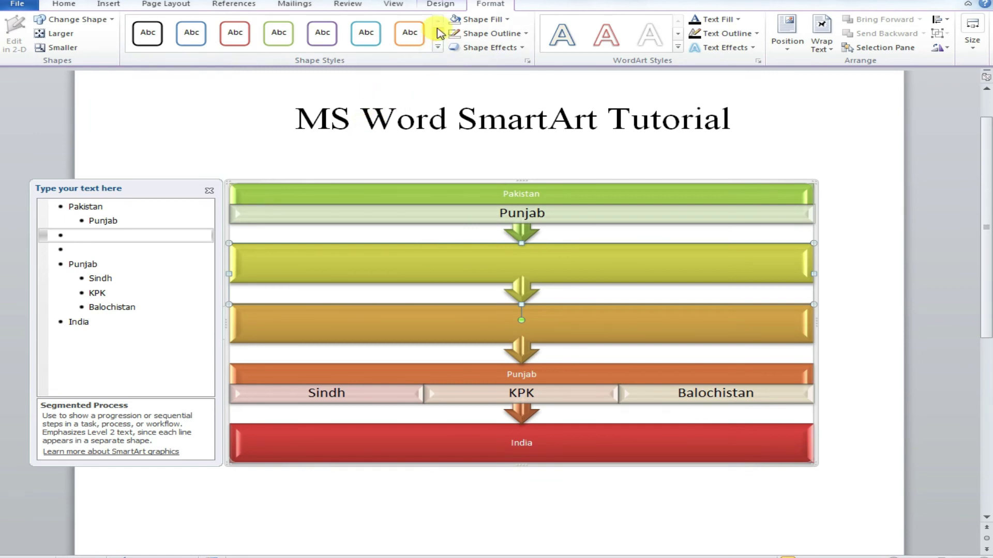
left_click(437, 45)
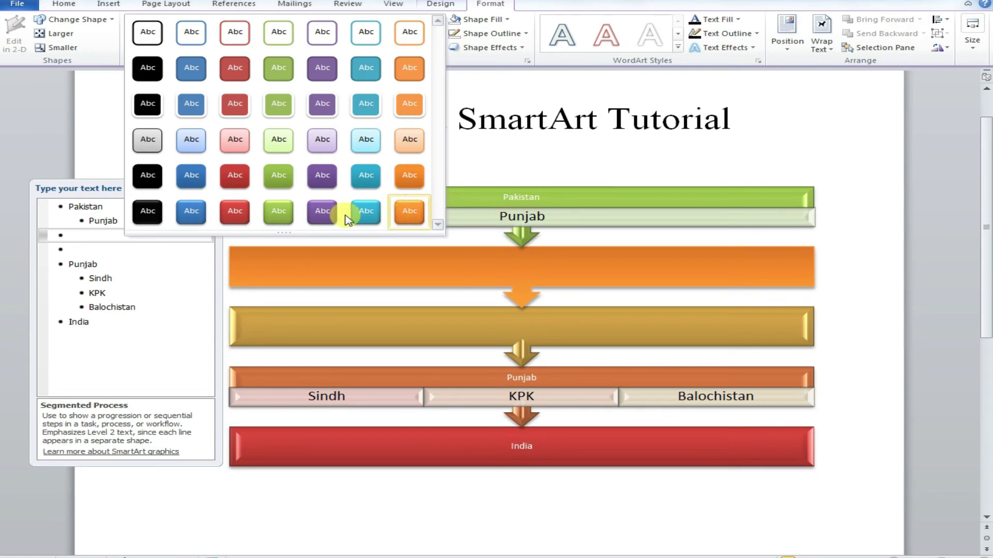
left_click(362, 211)
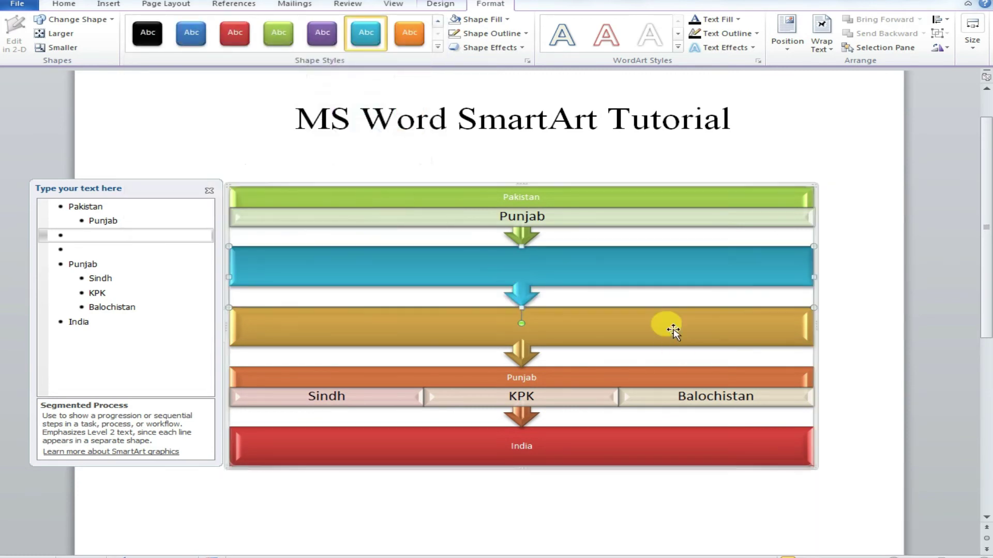
left_click(738, 20)
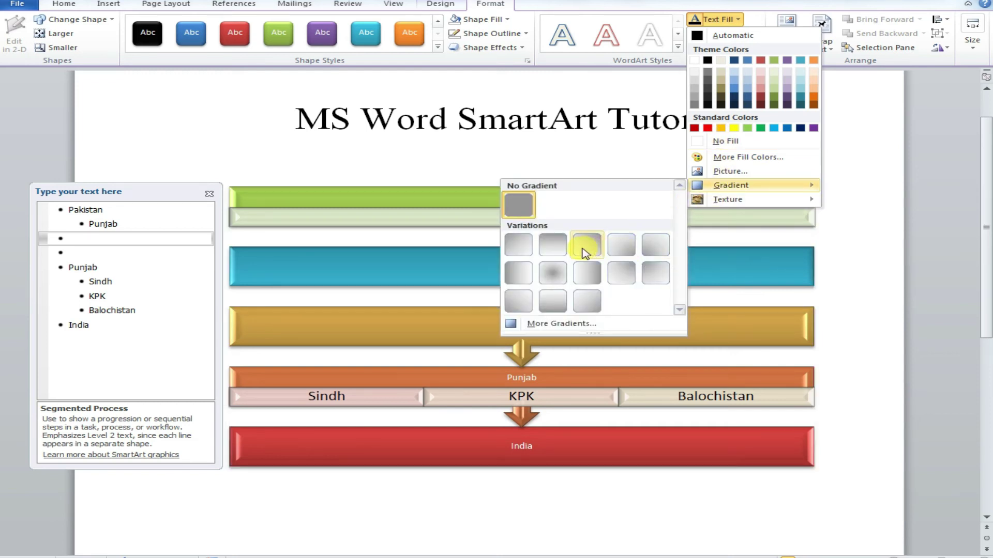
mouse_move(728, 200)
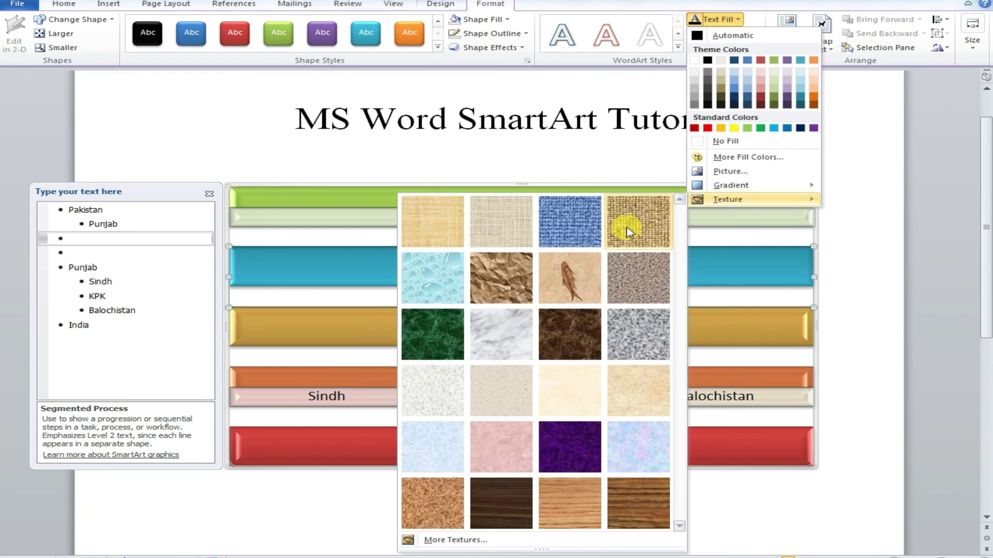
left_click(628, 231)
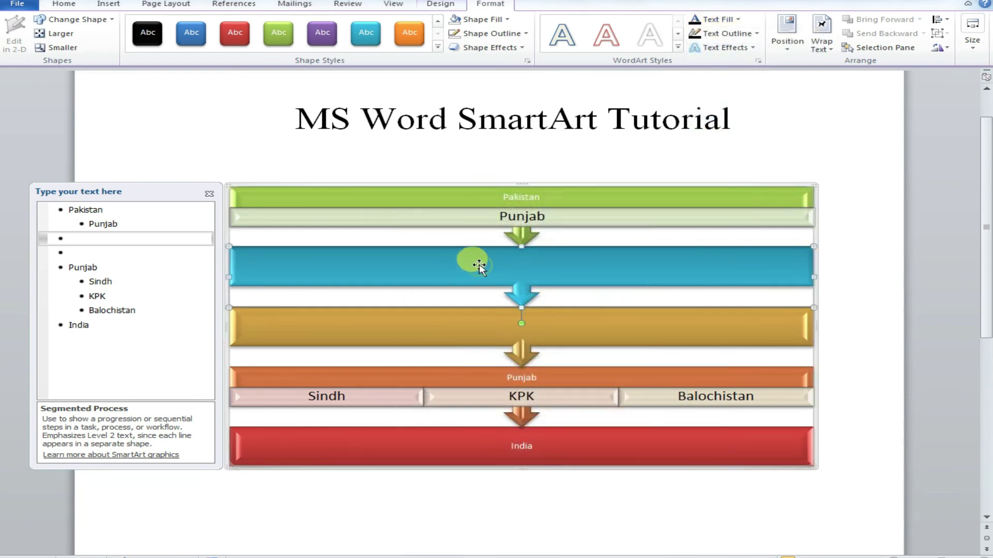
left_click(739, 20)
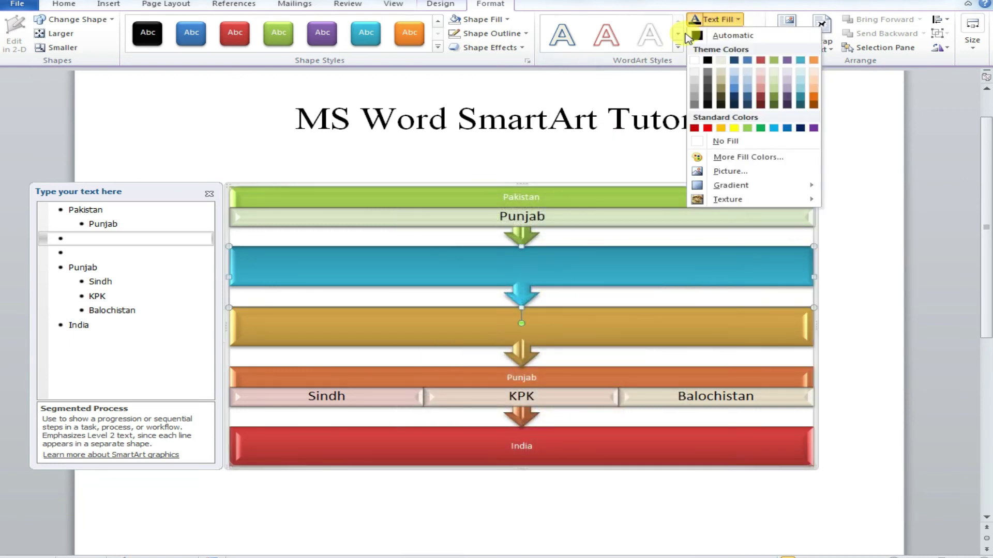
key("Escape")
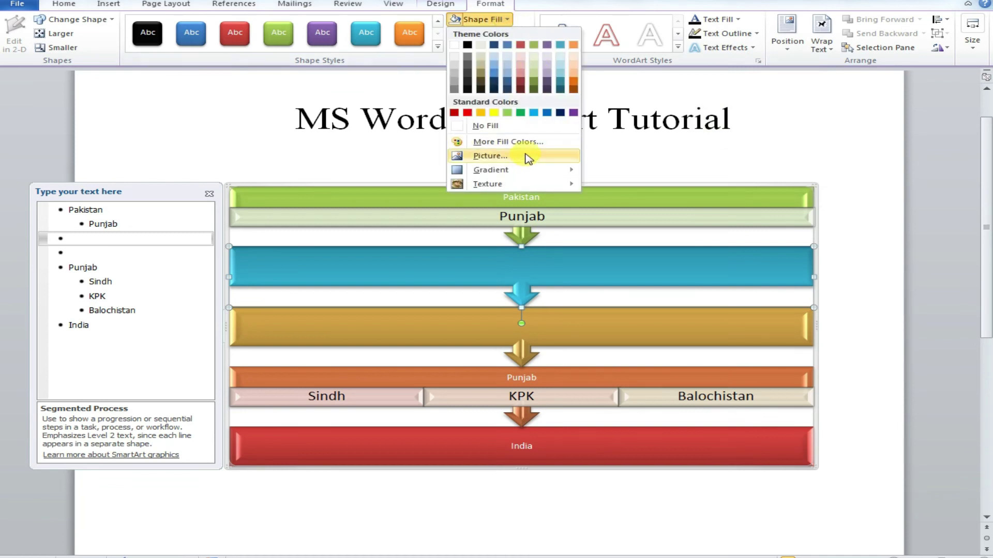
mouse_move(488, 184)
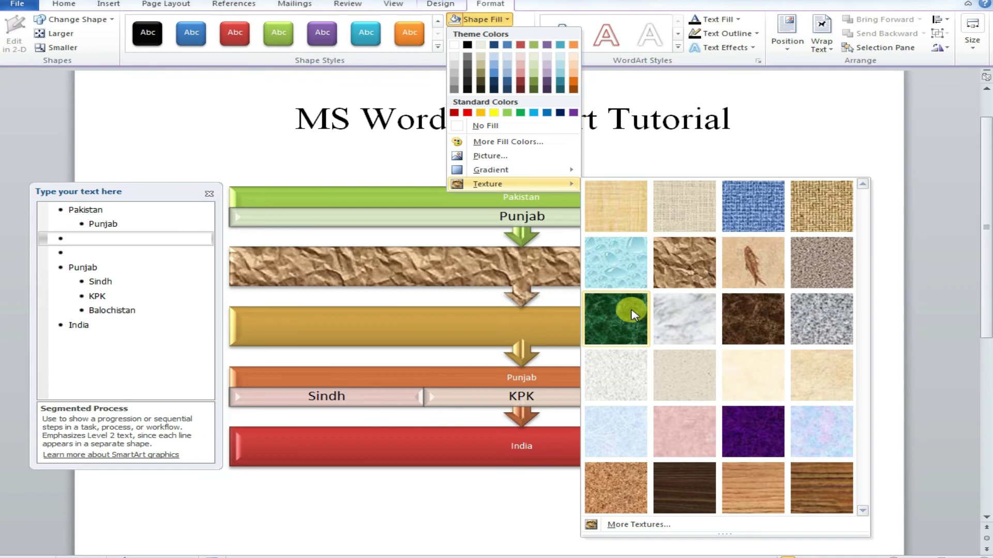
Step: Fill the second bar with Oak wood texture and the gold bar with a pale blue-pink texture
left_click(757, 486)
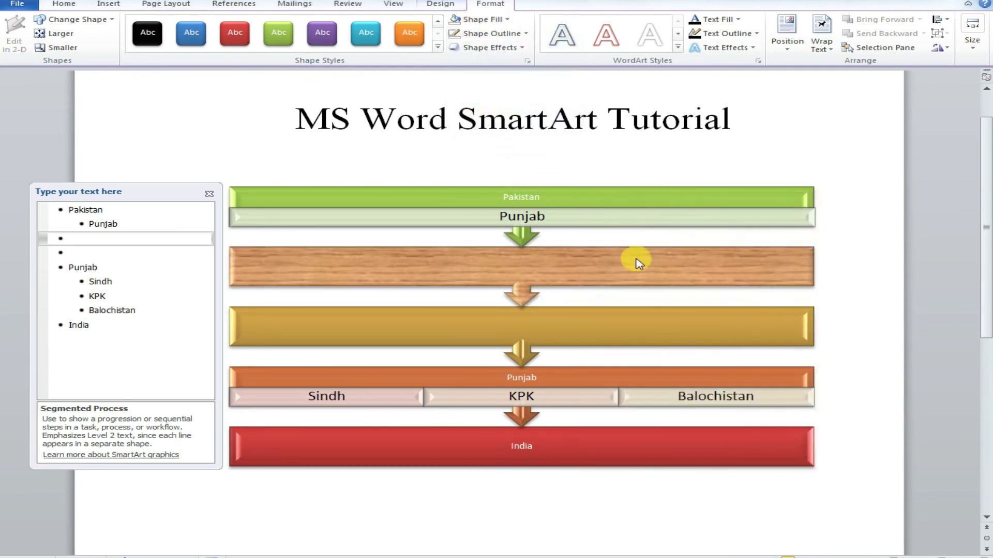
left_click(662, 318)
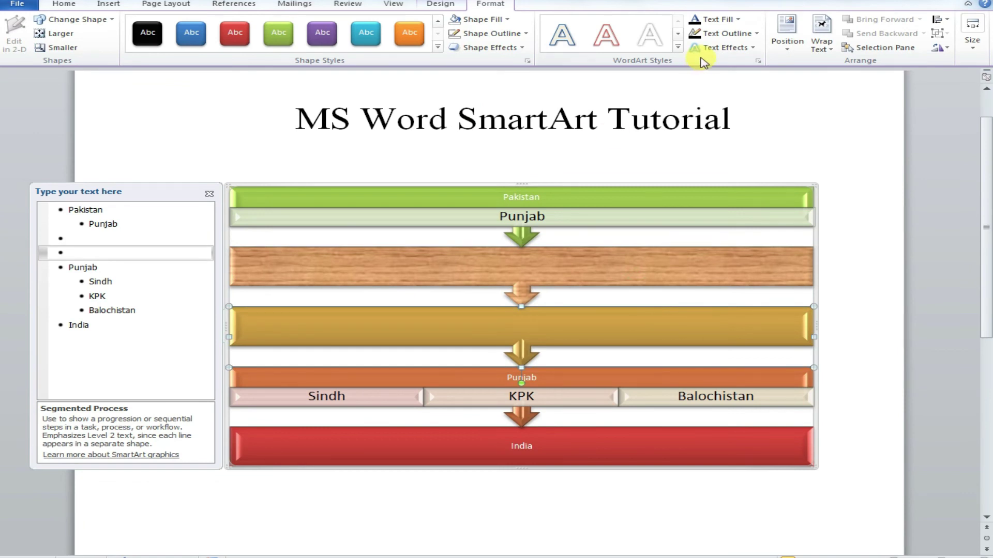
left_click(511, 21)
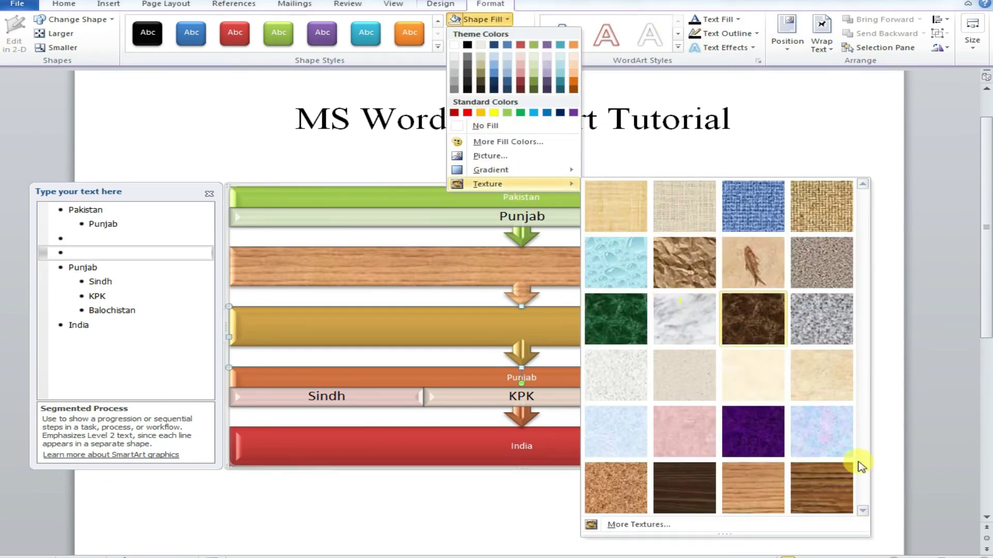
left_click(816, 418)
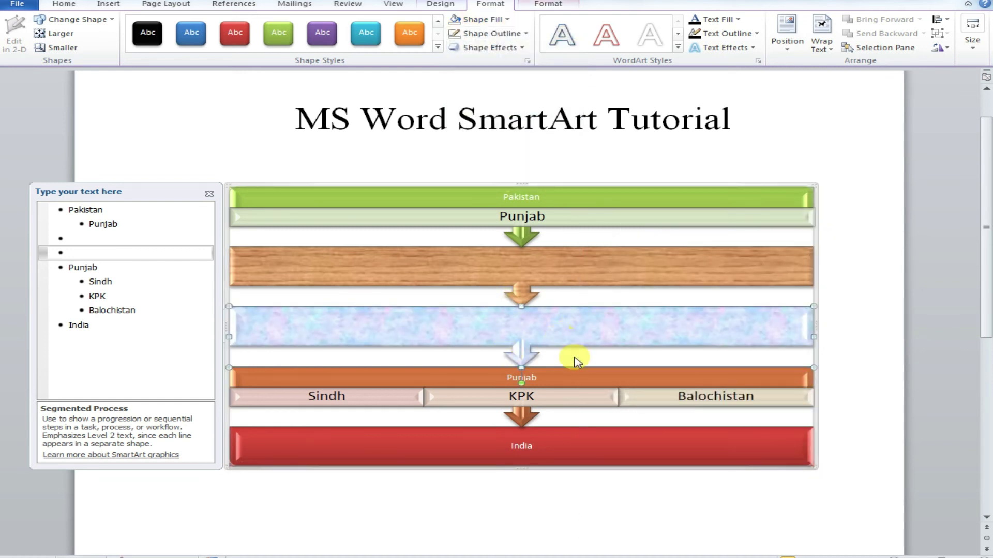
left_click(628, 371)
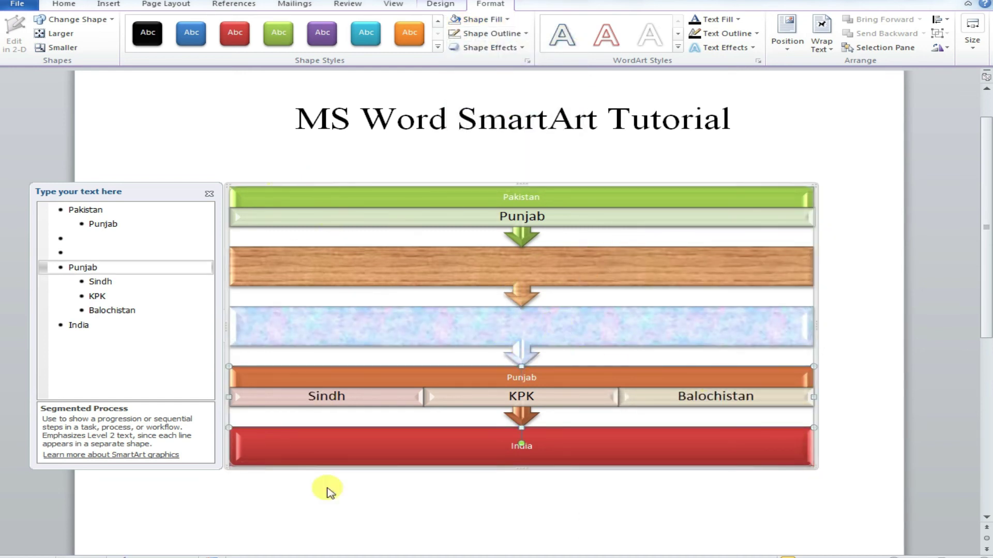
left_click(396, 110)
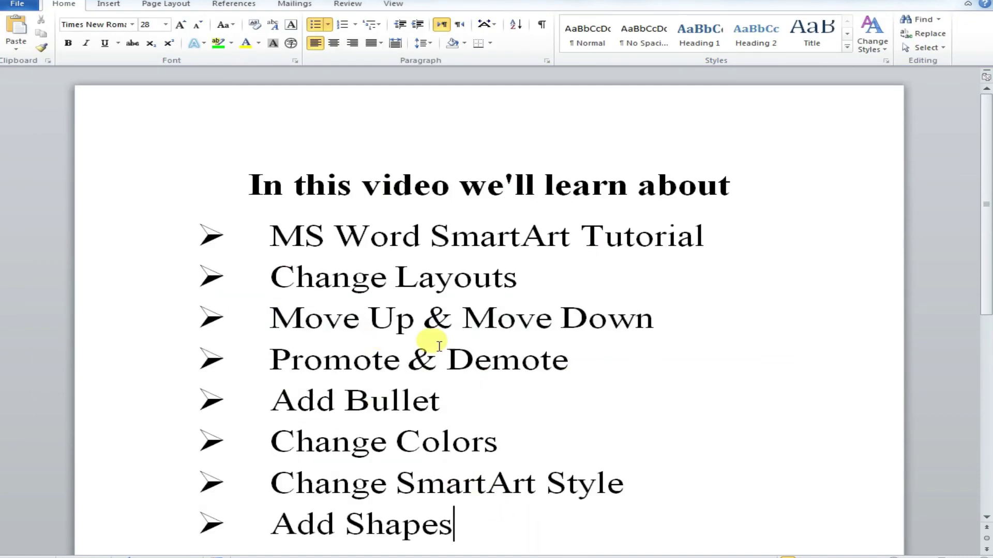
Step: Select the SmartArt graphic and show the SmartArt Tools Format tab
left_click(376, 191)
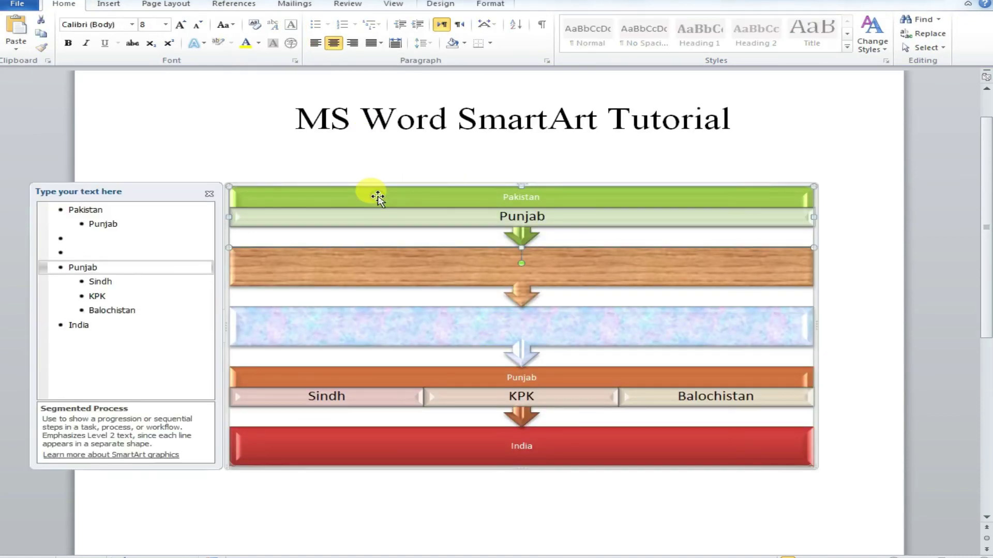
left_click(441, 4)
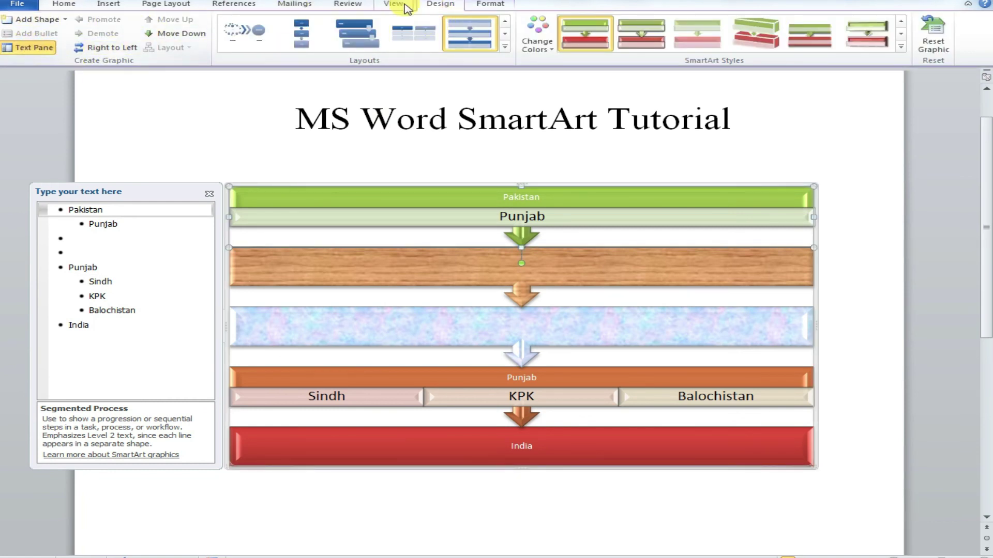
left_click(489, 4)
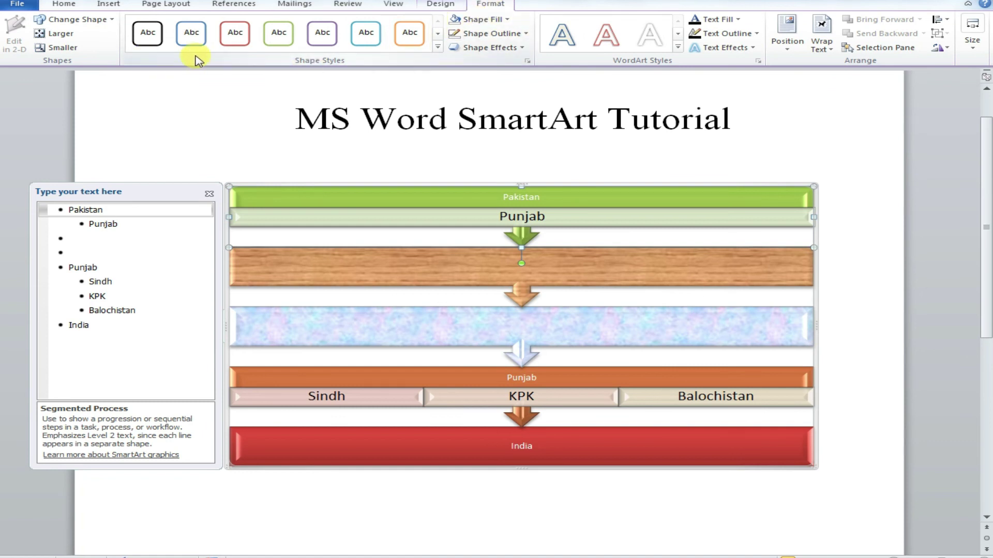
Step: Reshape the wood-textured bar into a trapezoid, then a 4-point star, and switch documents
left_click(78, 19)
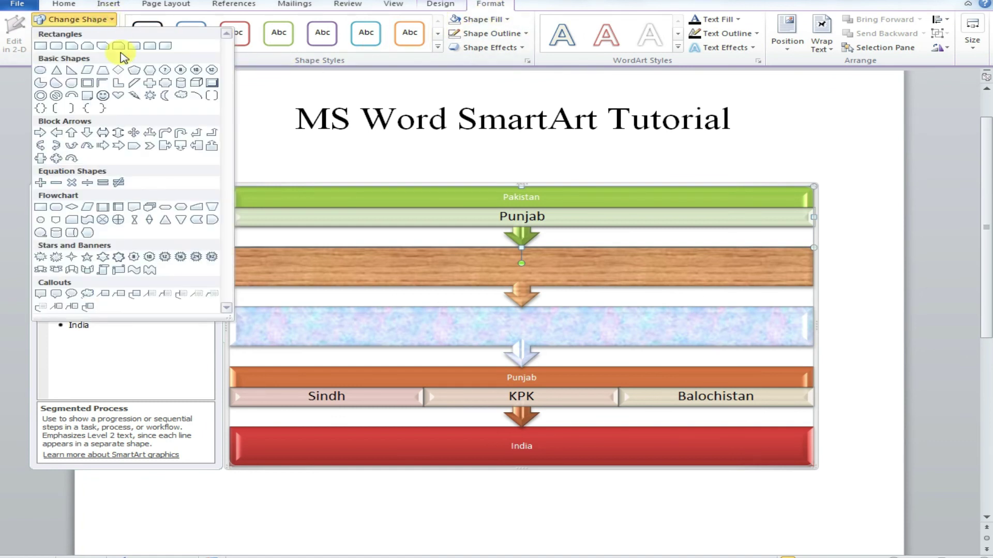
left_click(559, 256)
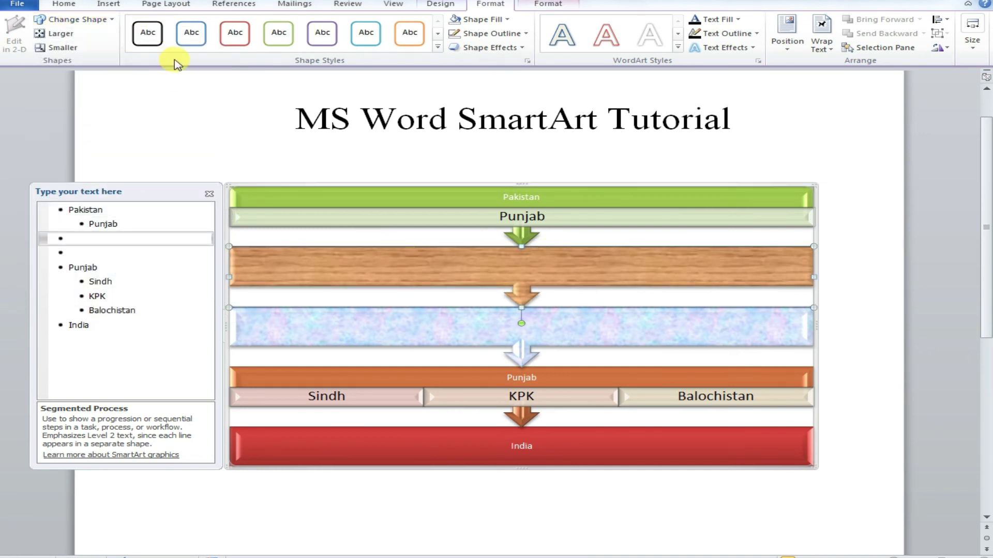
left_click(110, 23)
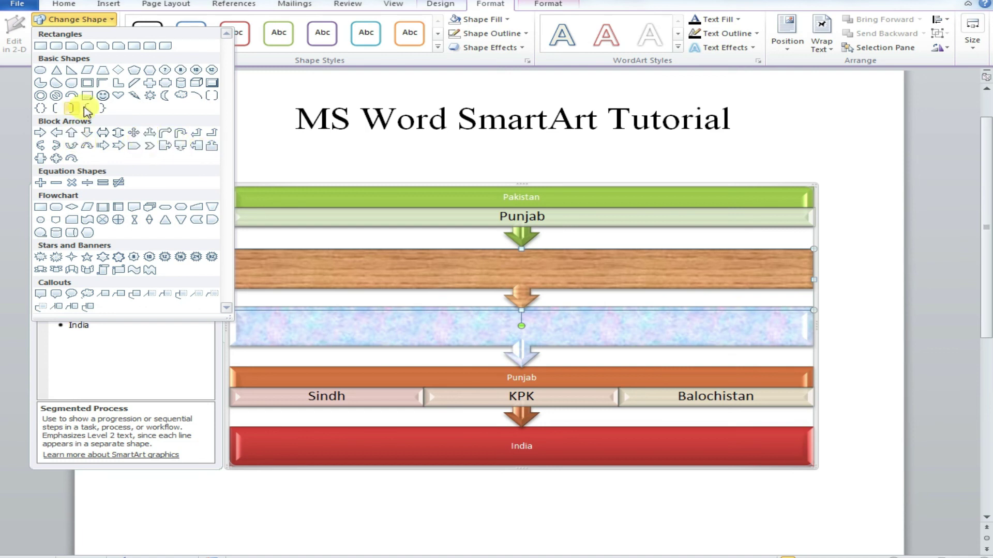
left_click(105, 71)
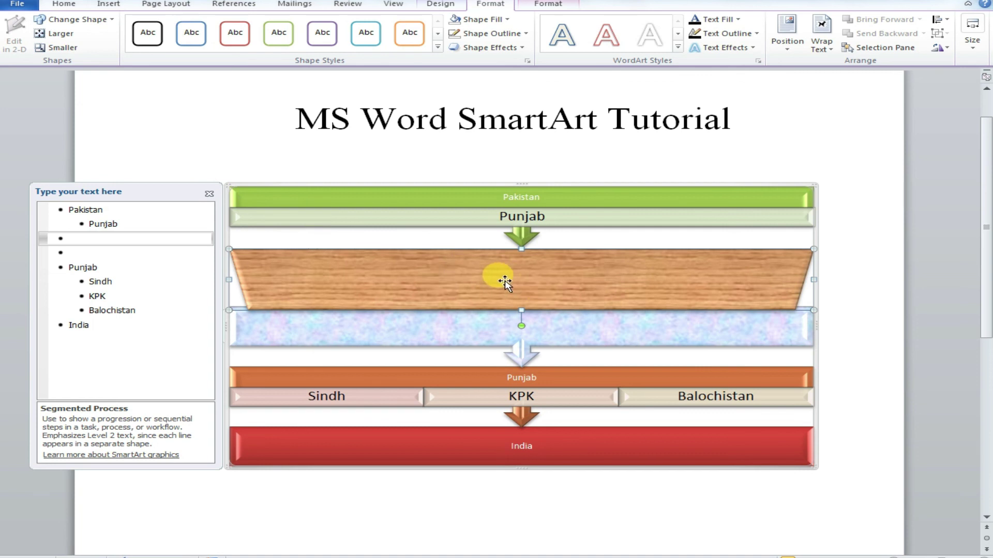
left_click(106, 19)
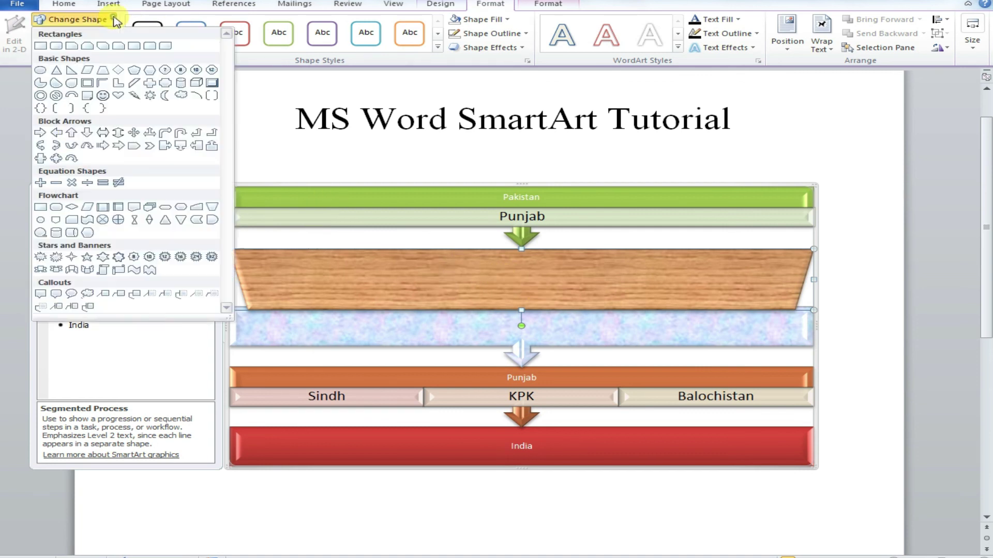
left_click(101, 258)
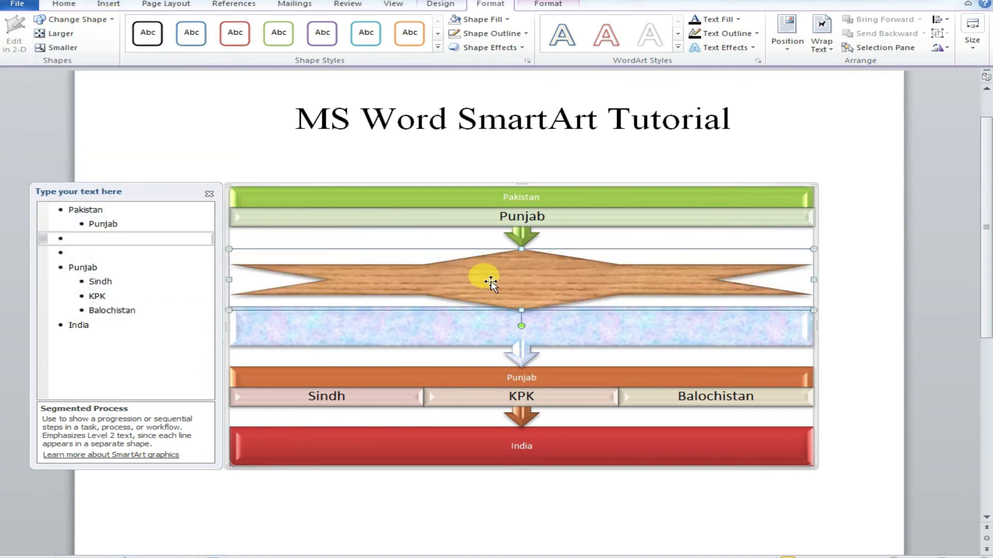
left_click(105, 19)
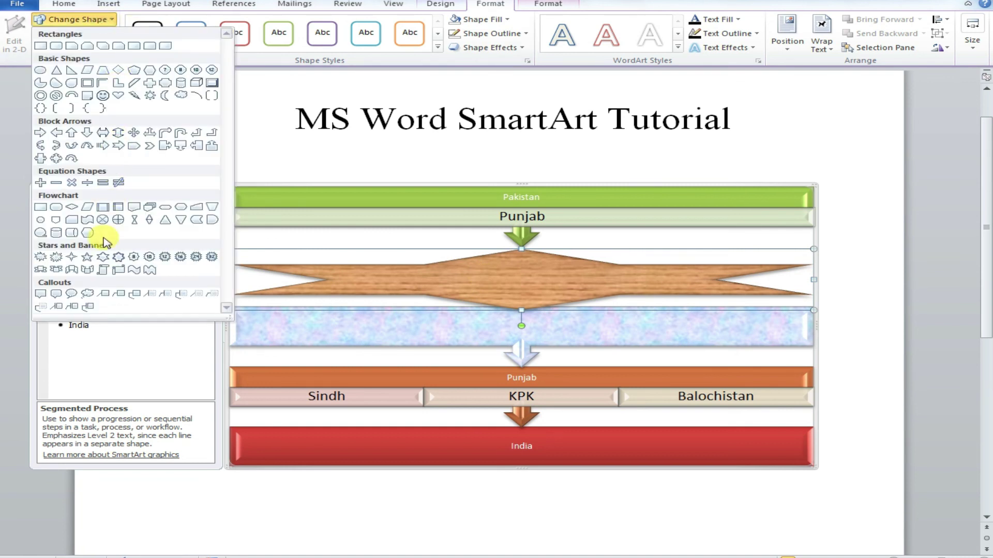
key("alt+Tab")
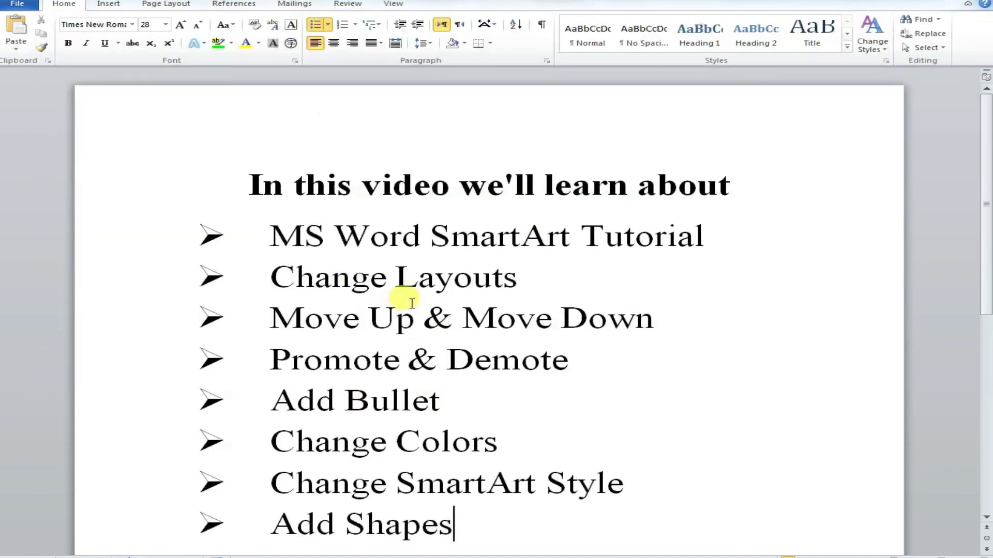
Step: Start a new bullet after Add Shapes for 'Change Smart Art Shapes'
key("Return")
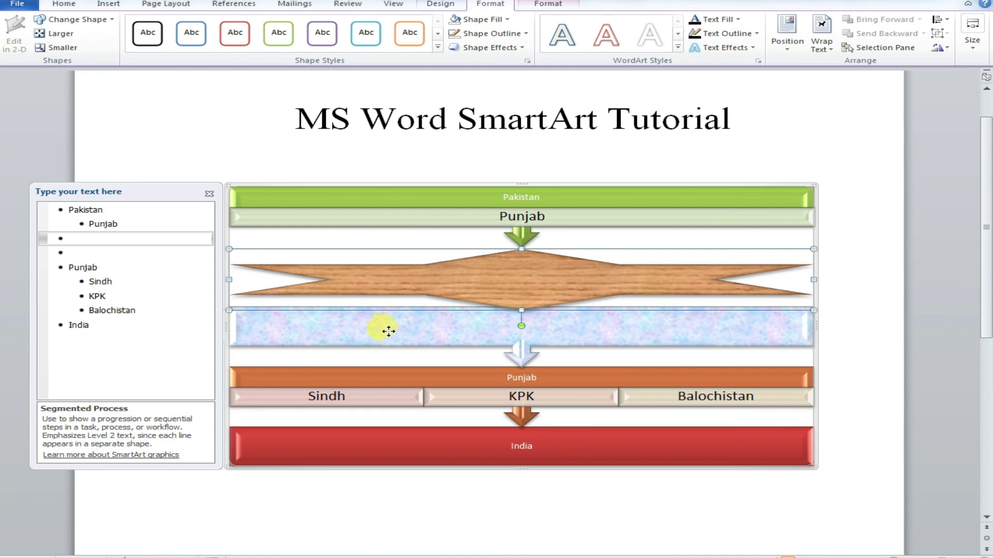
Step: Change the pale textured bar's shape to a cloud
left_click(388, 331)
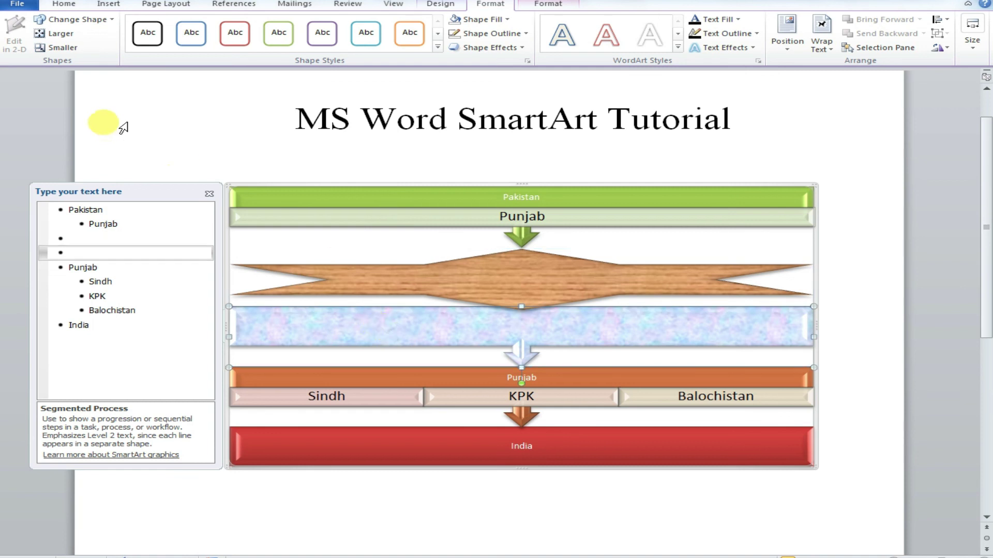
left_click(77, 19)
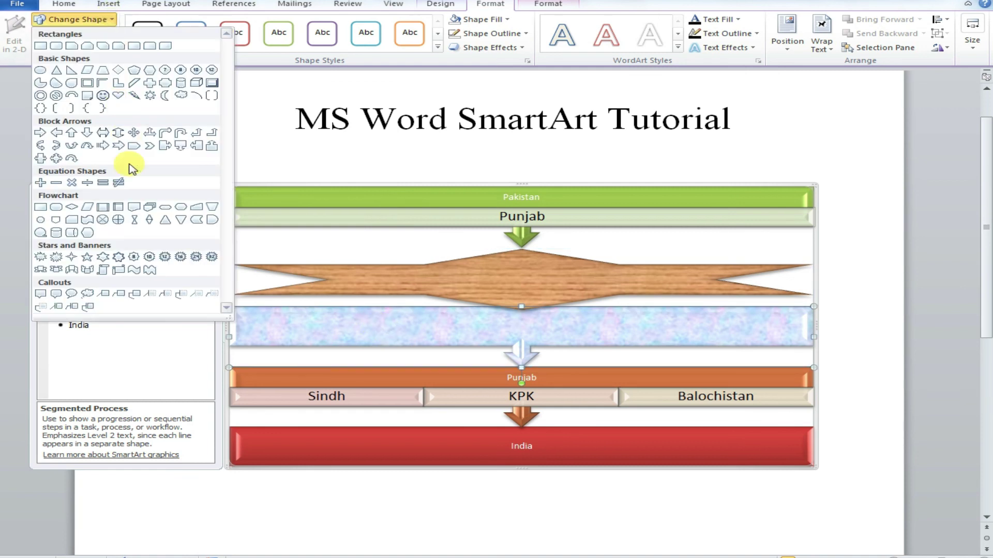
left_click(181, 96)
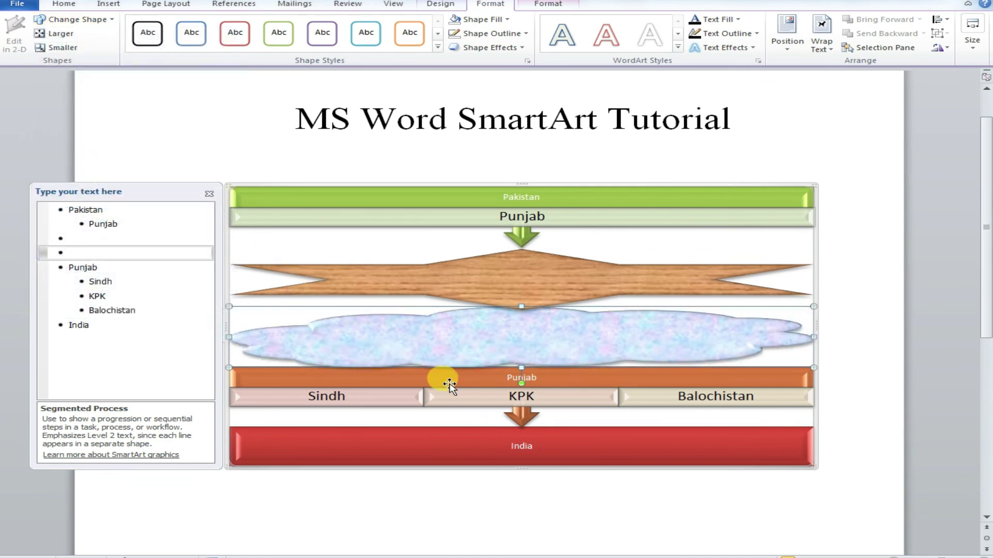
Step: Turn the orange arrow above India into a flowchart rectangle
left_click(446, 374)
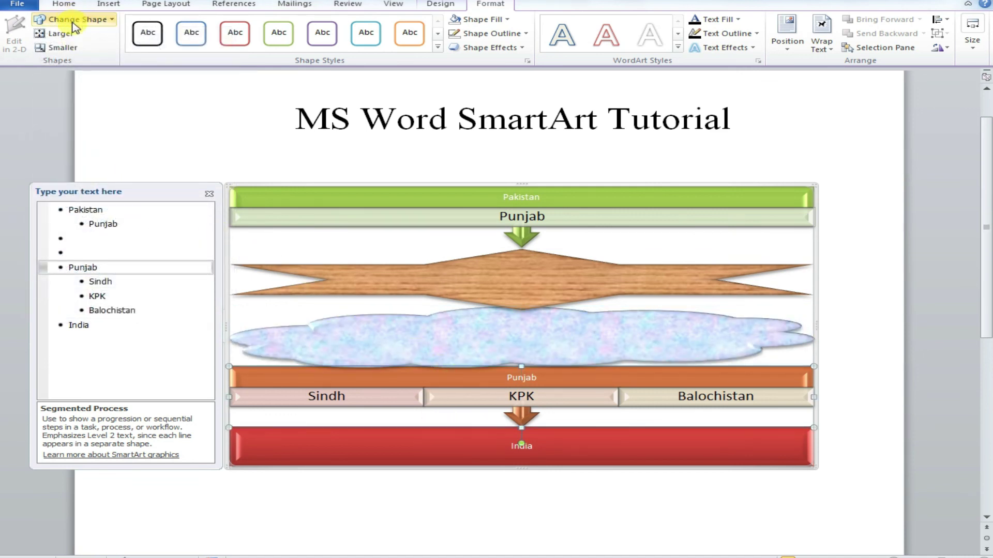
left_click(108, 19)
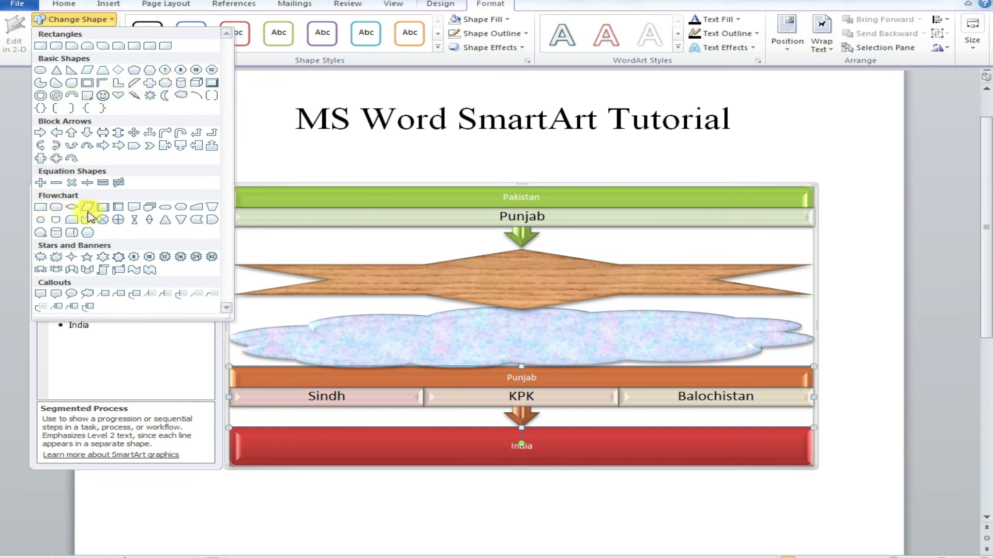
left_click(102, 212)
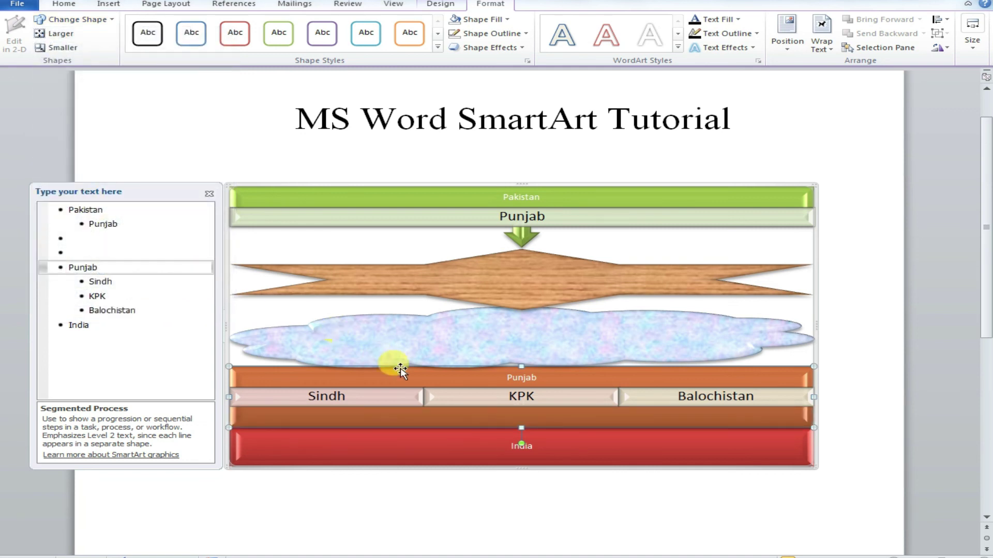
left_click(483, 396)
left_click(452, 441)
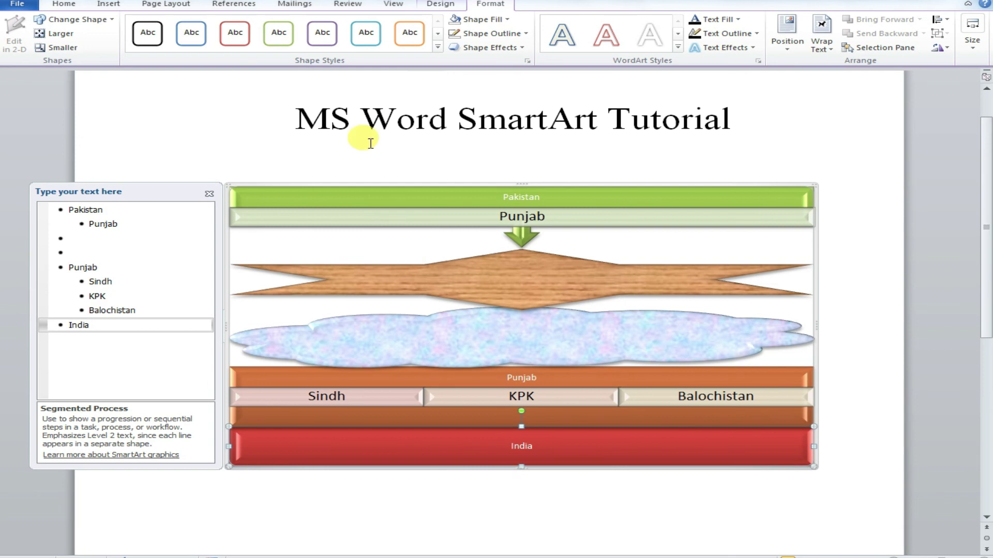
Step: In the outline document, finish the 'Like Share & Subscribe' bullet and start a new bullet below it
key("alt+Tab")
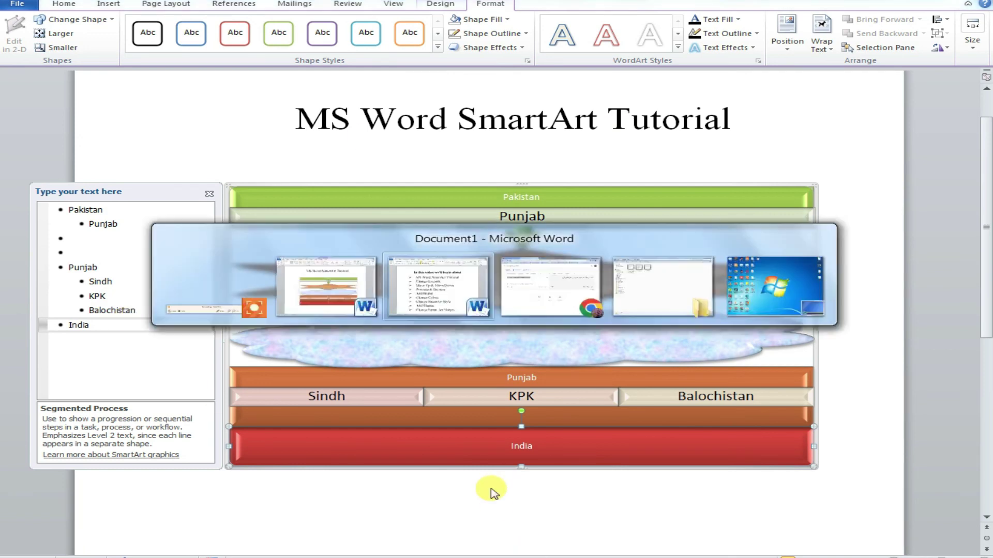
scroll(547, 492, "down", 1)
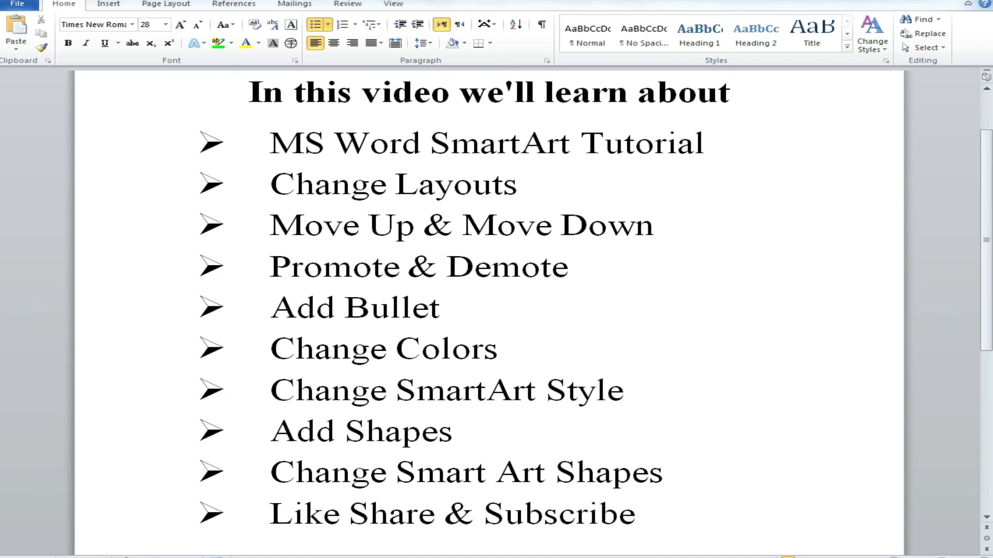
key("Return")
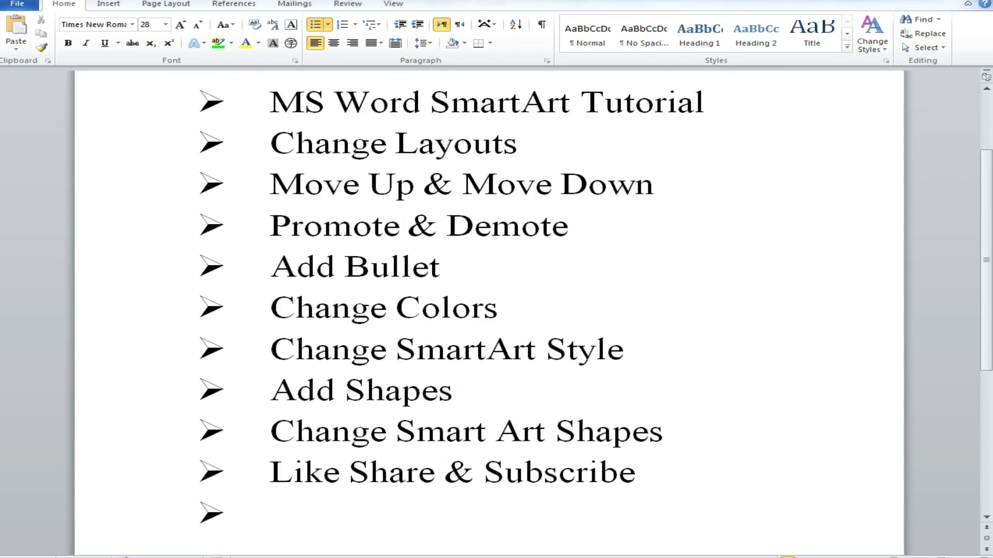